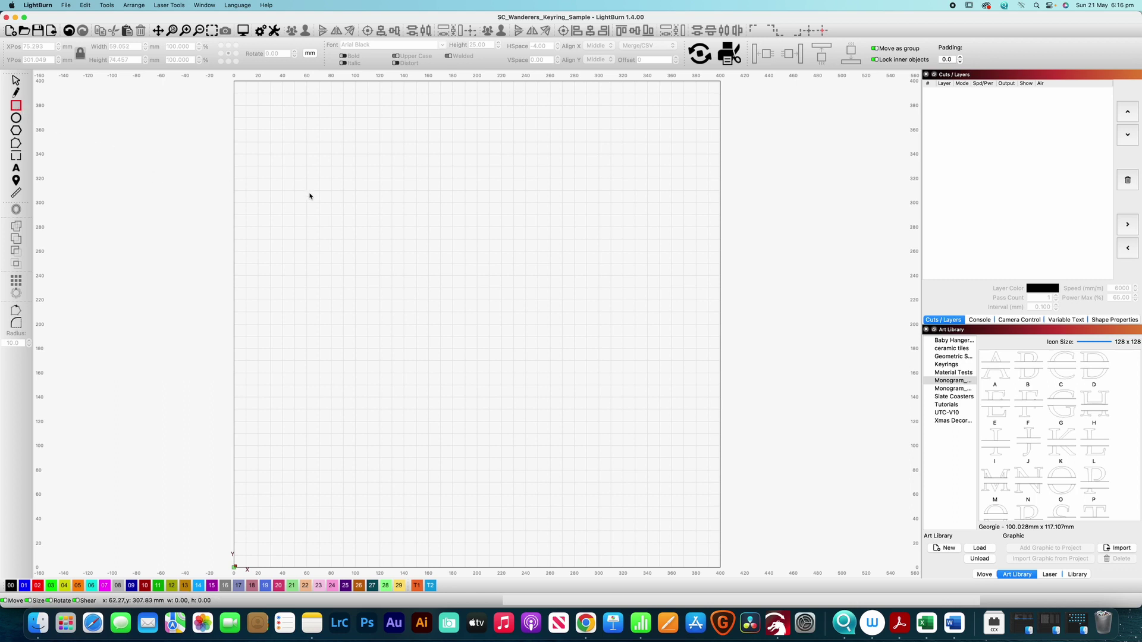
# Draw a rectangle at the upper left, size it to a 30 × 30 mm square, and reselect it.
pyautogui.moveTo(304, 191); pyautogui.dragTo(351, 248)
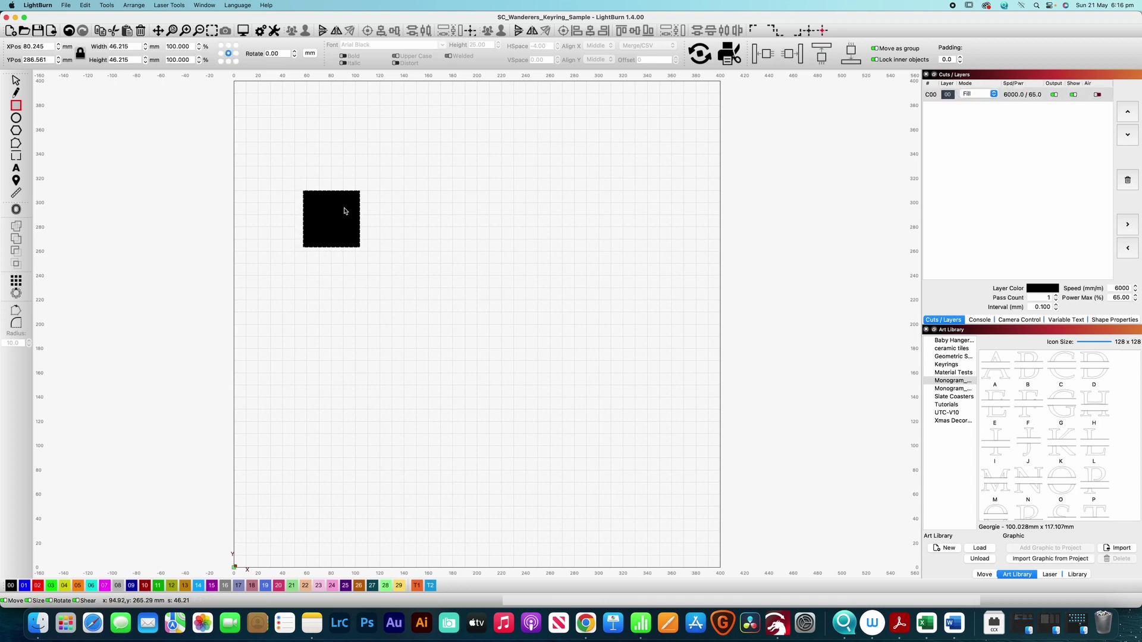
pyautogui.click(119, 46)
pyautogui.write('30')
pyautogui.press('Tab')
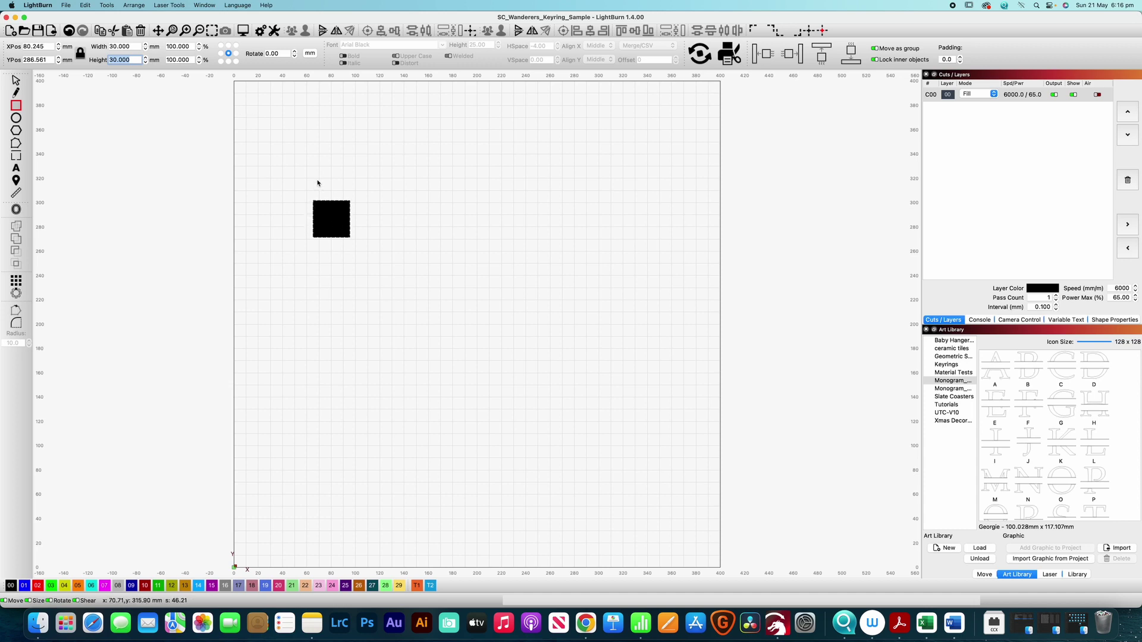
pyautogui.click(16, 80)
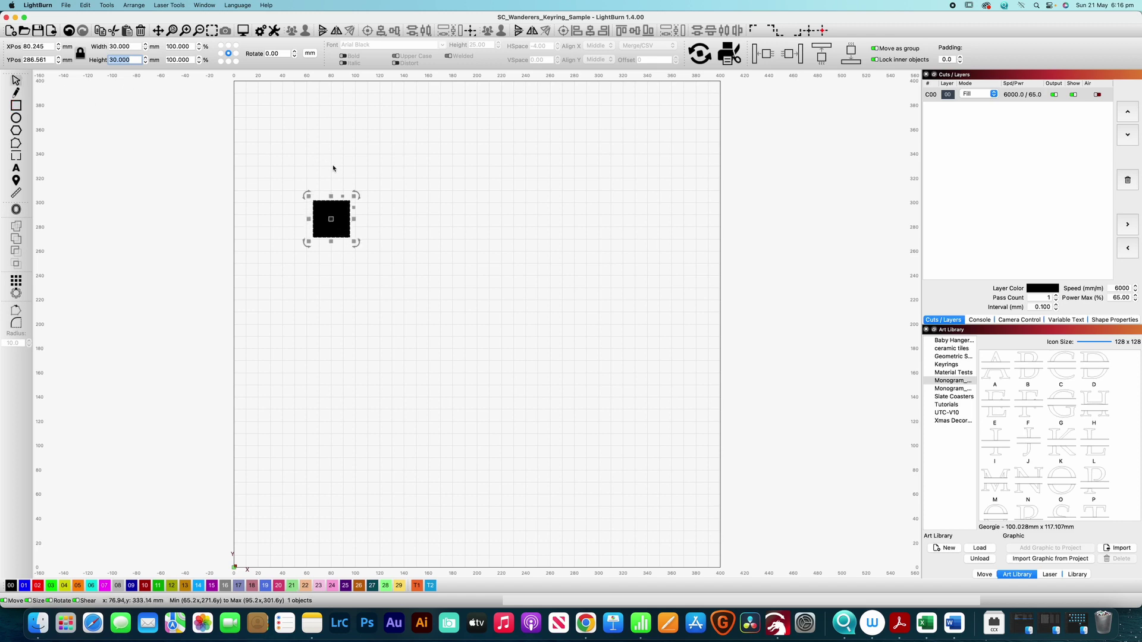
pyautogui.click(369, 234)
pyautogui.click(330, 223)
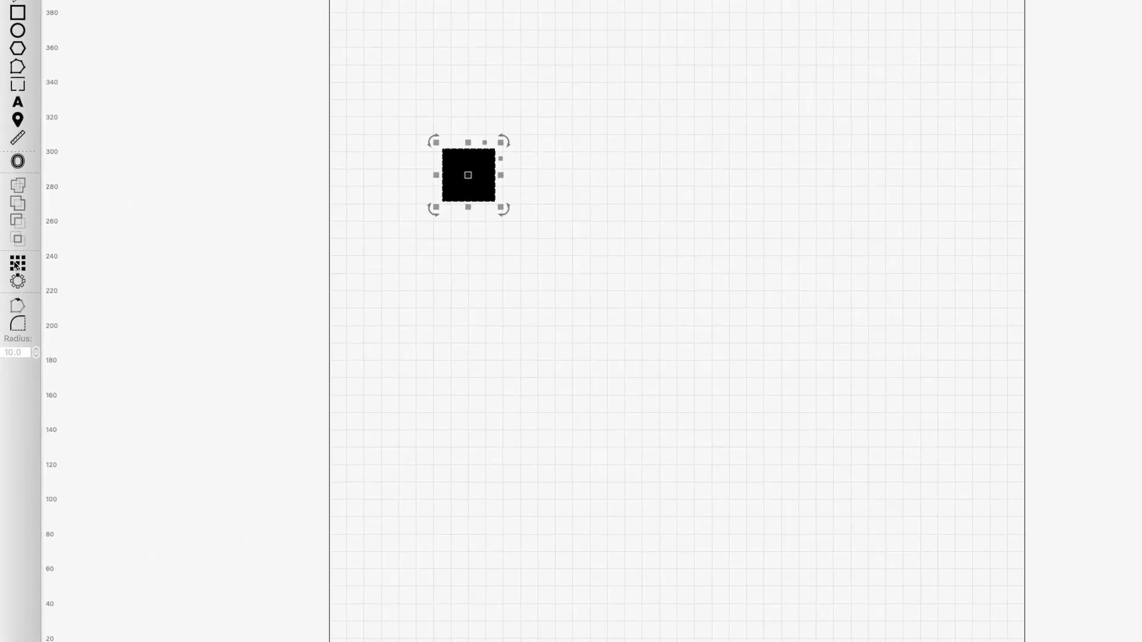
# Open Create Grid Array for the square and set X Columns to 4 with 30 mm spacing.
pyautogui.click(16, 264)
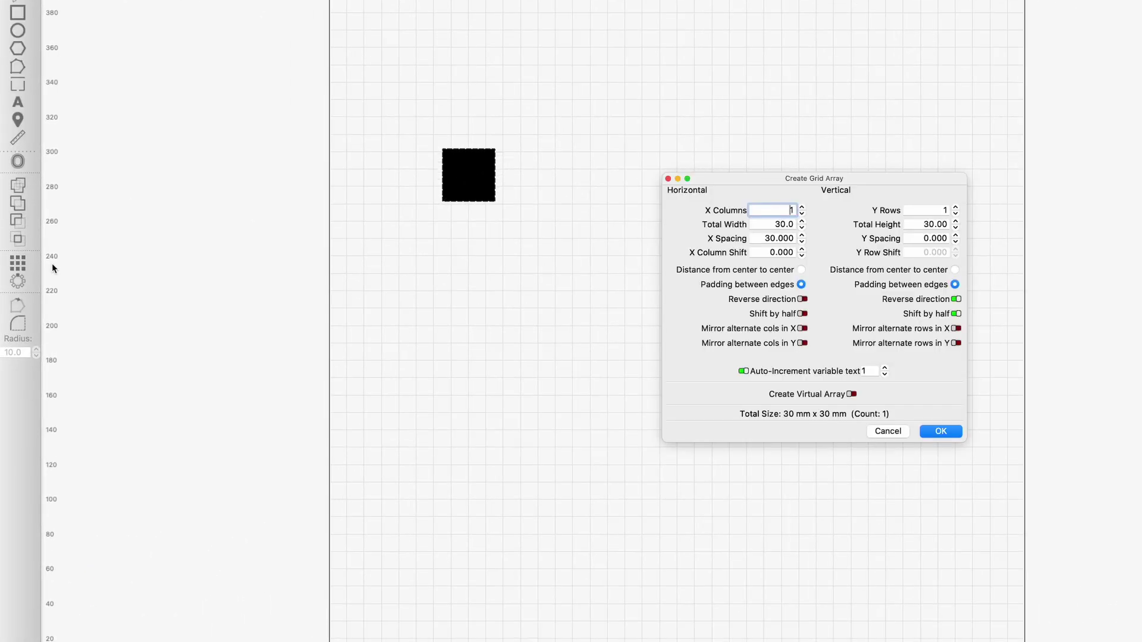
pyautogui.moveTo(838, 181); pyautogui.dragTo(1141, 171)
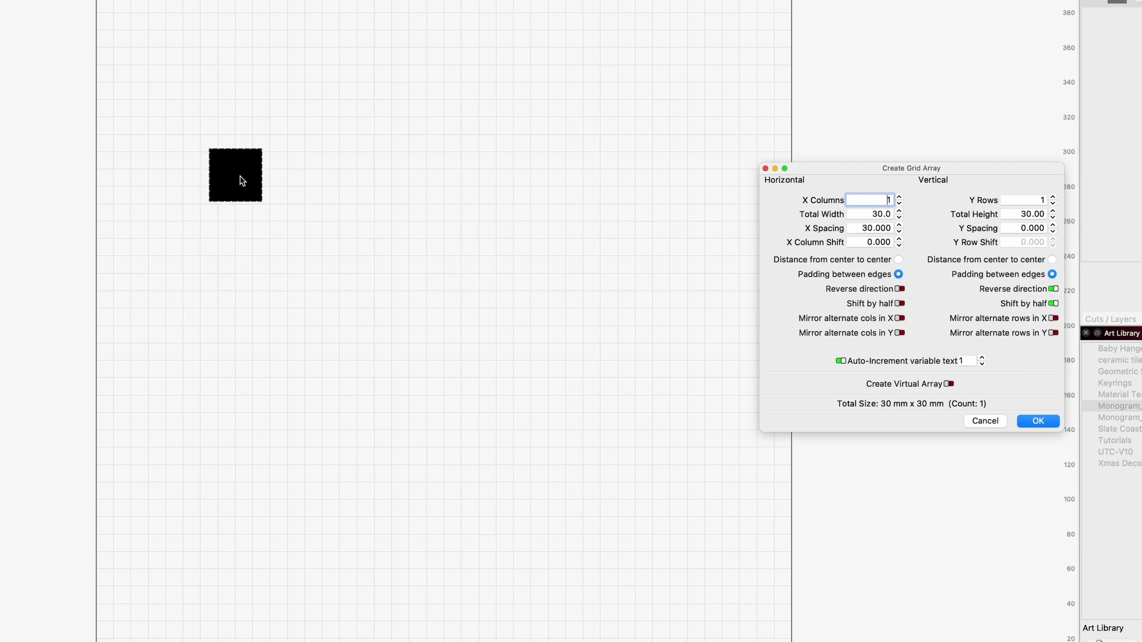
pyautogui.click(899, 198)
pyautogui.click(900, 197)
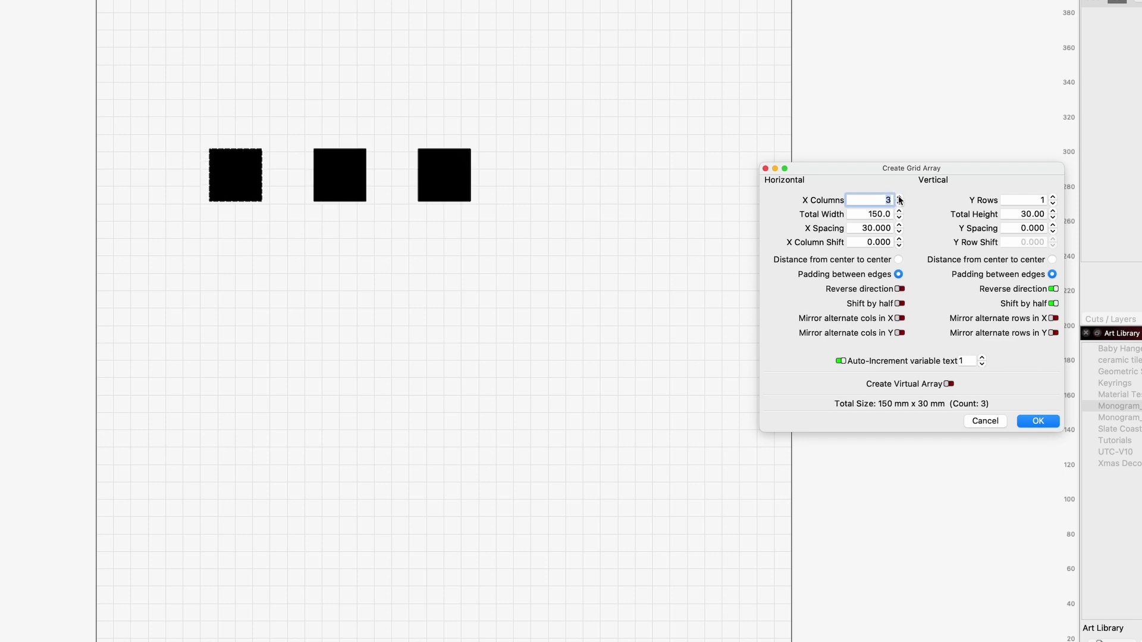
pyautogui.click(899, 198)
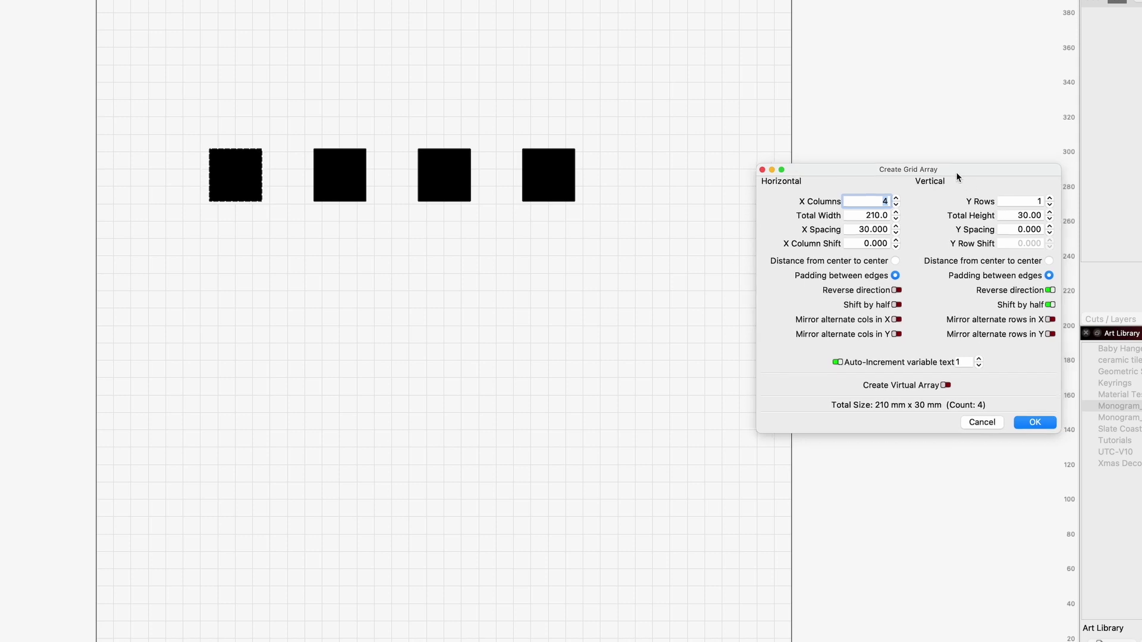
pyautogui.moveTo(958, 171); pyautogui.dragTo(950, 177)
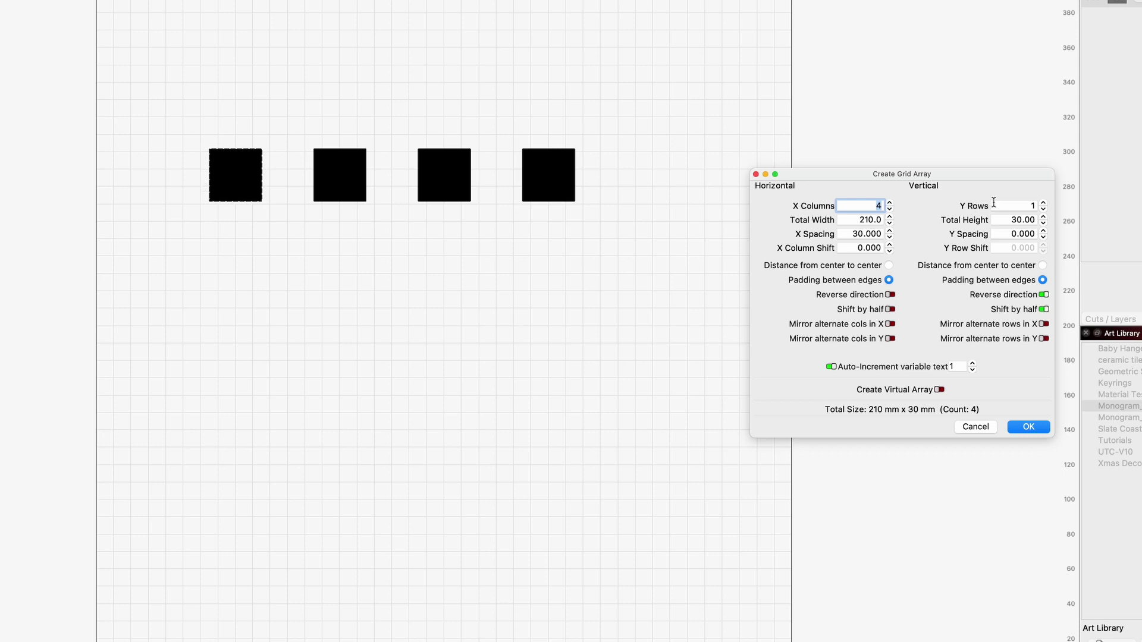
pyautogui.doubleClick(1034, 235)
pyautogui.click(1043, 310)
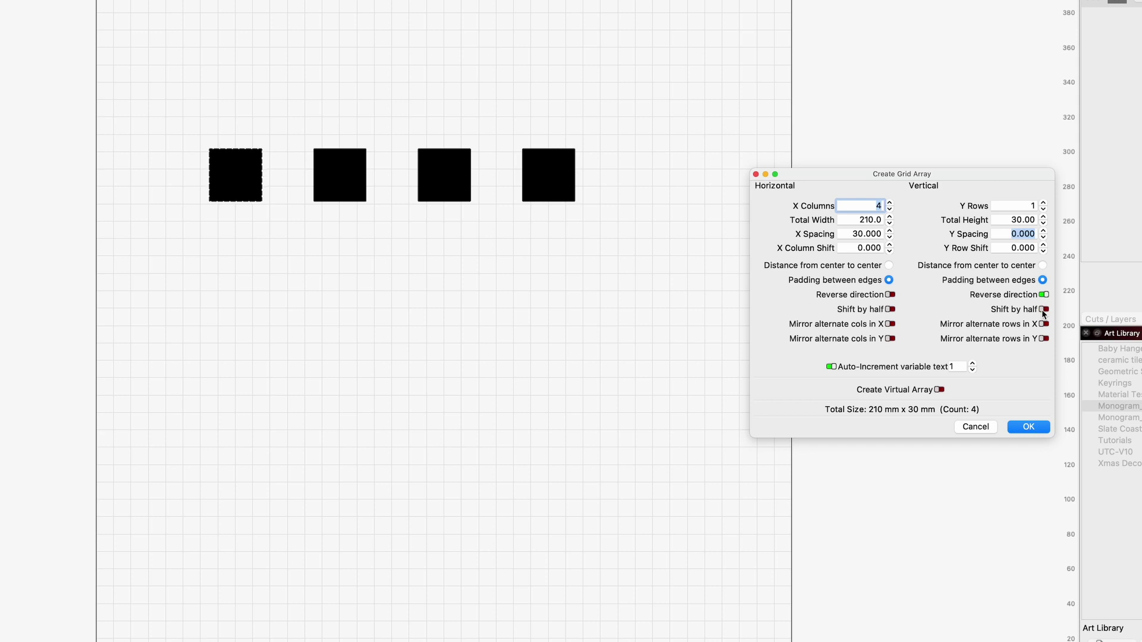
# Try adding rows to the grid array, then reduce it back to a single row.
pyautogui.click(1044, 203)
pyautogui.click(1044, 203)
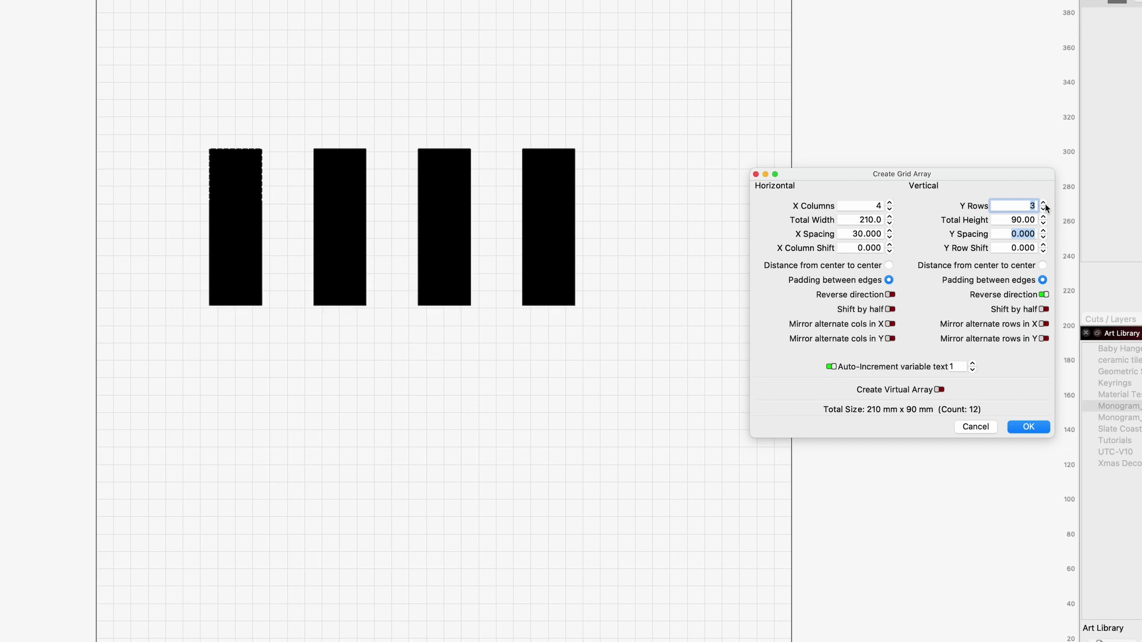
pyautogui.click(1044, 203)
pyautogui.click(1044, 203)
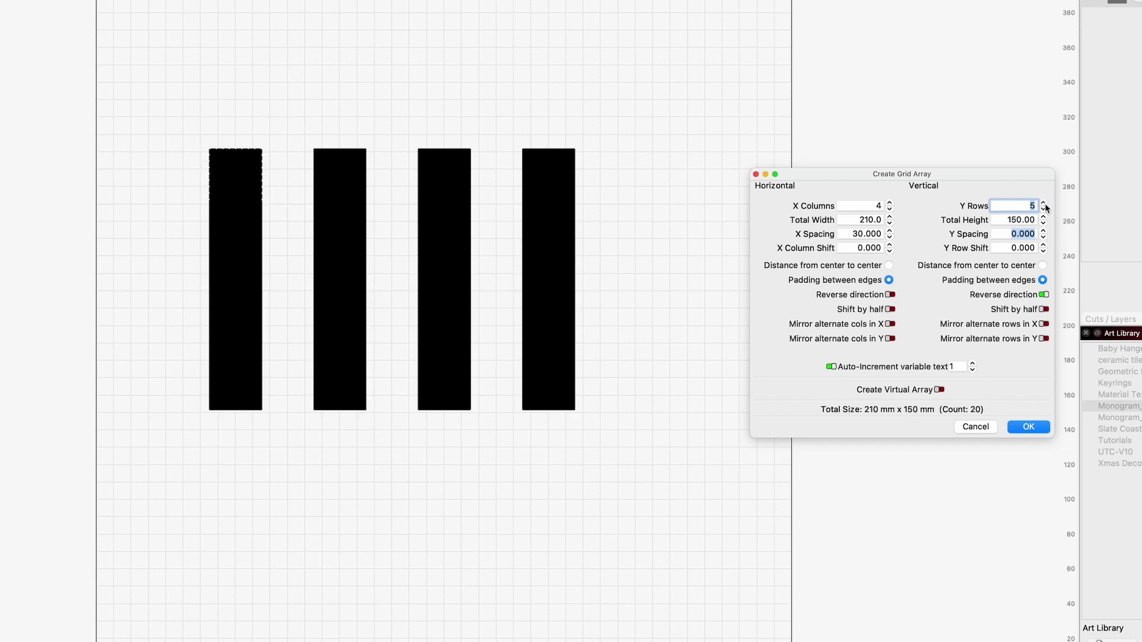
pyautogui.click(1044, 209)
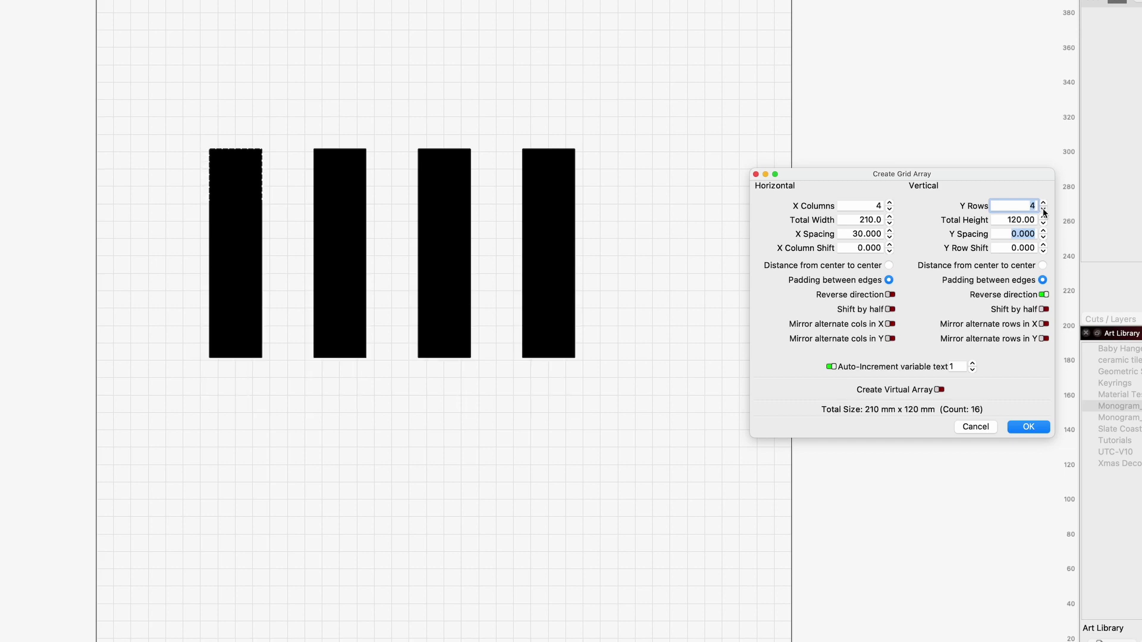
pyautogui.click(1044, 210)
pyautogui.click(1044, 210)
pyautogui.click(1044, 209)
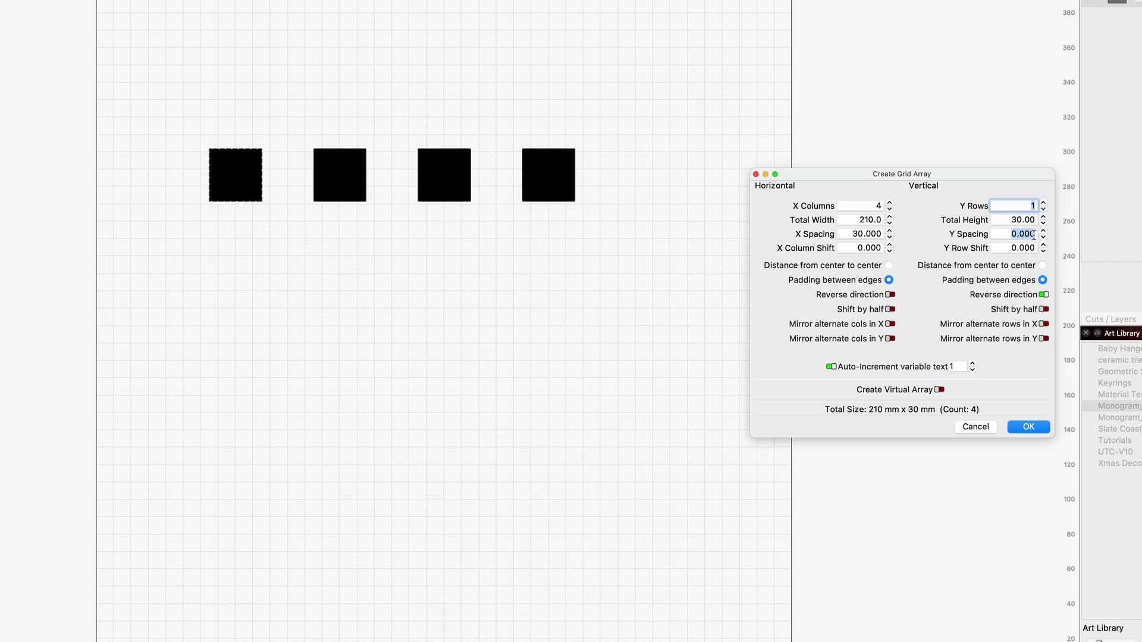
# Enable the half-step row shift, set Y Rows to 8, and confirm the checkerboard array.
pyautogui.click(1045, 310)
pyautogui.click(1045, 203)
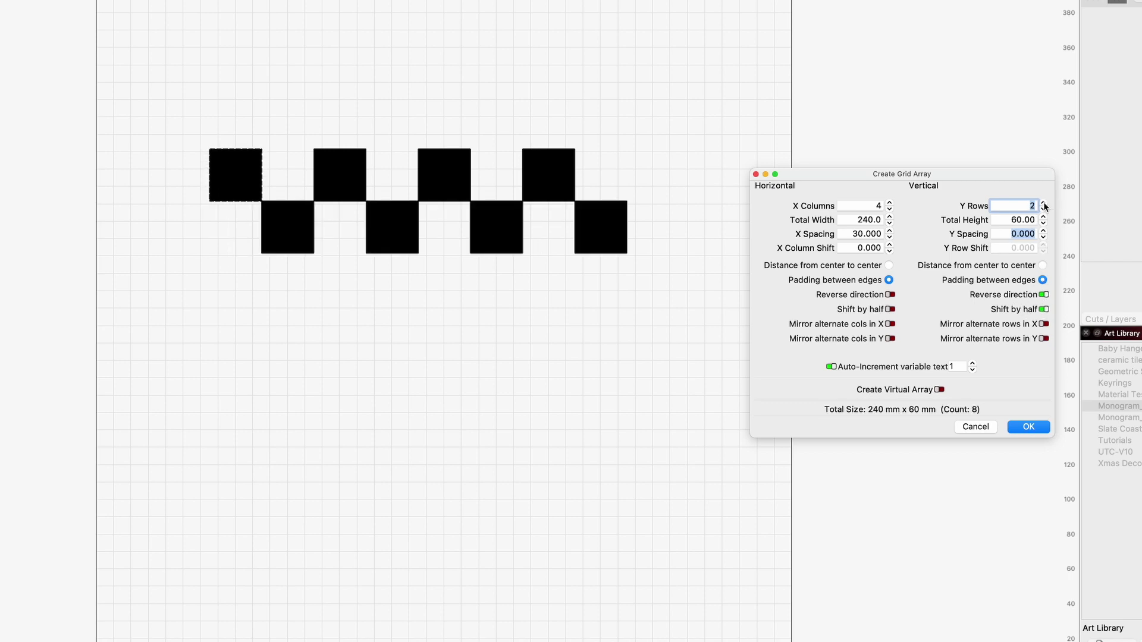
pyautogui.click(1044, 202)
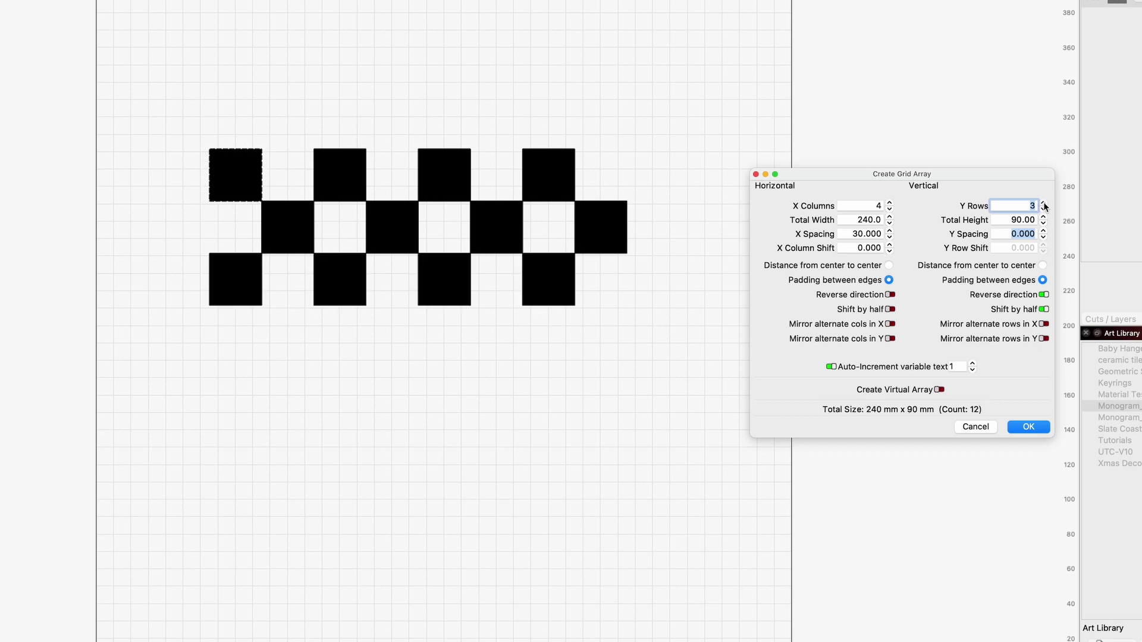
pyautogui.click(1044, 203)
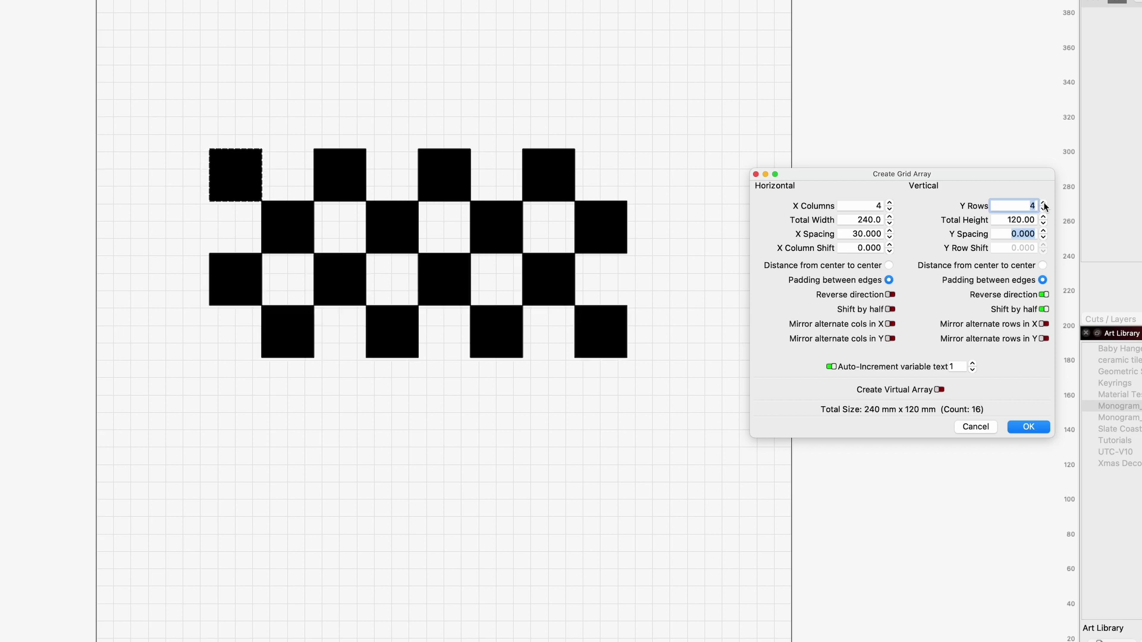
pyautogui.click(1045, 202)
pyautogui.click(1044, 203)
pyautogui.click(1044, 203)
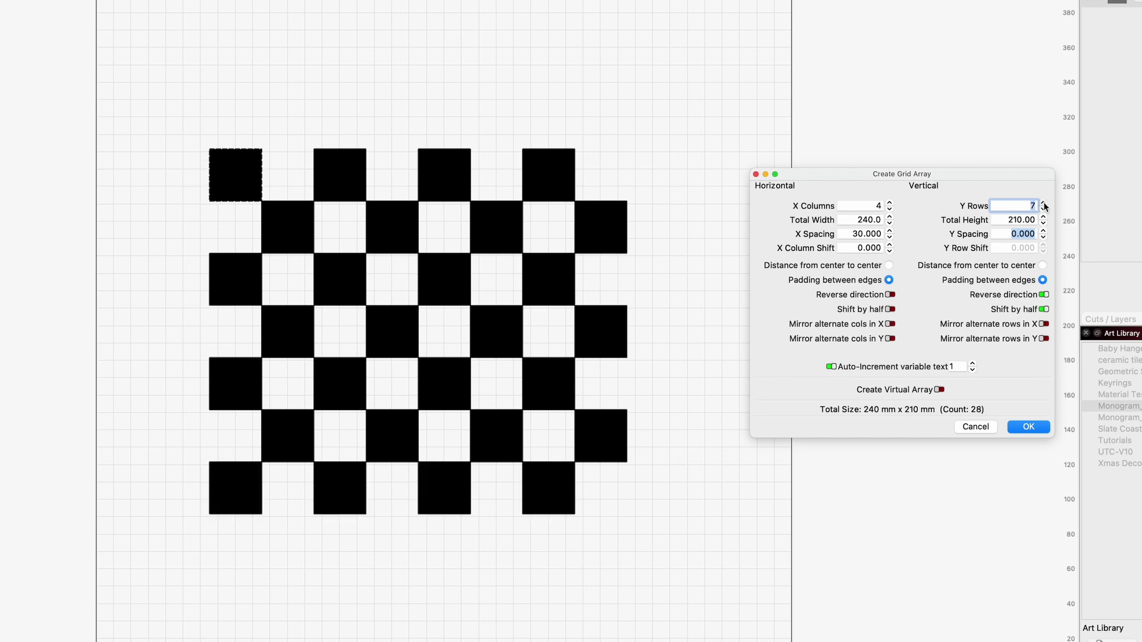
pyautogui.click(1044, 203)
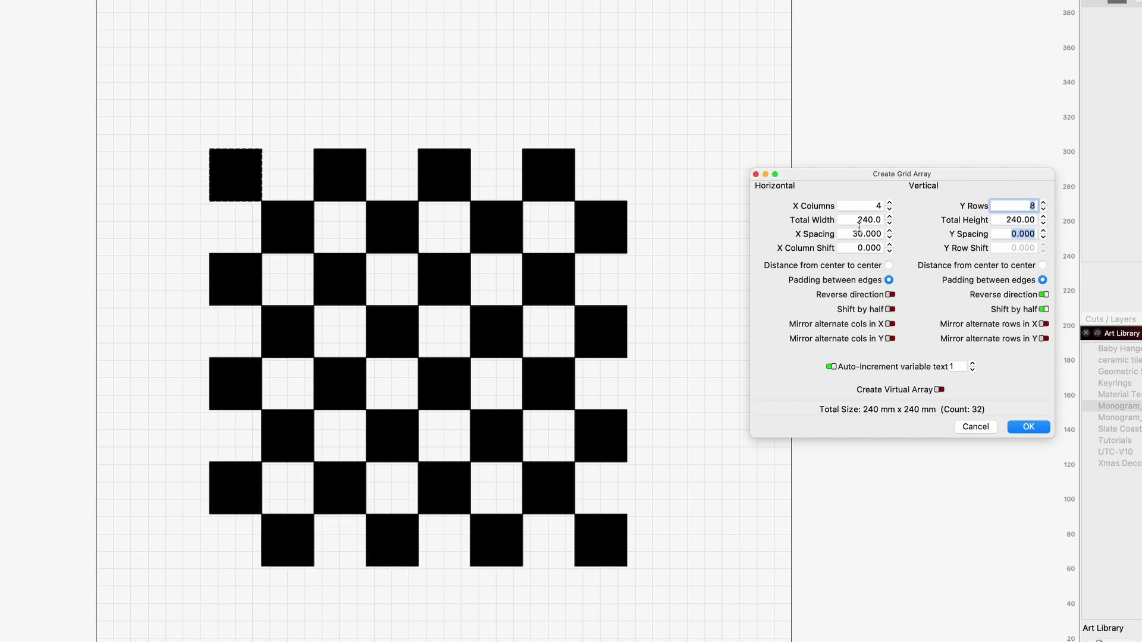
pyautogui.click(1044, 429)
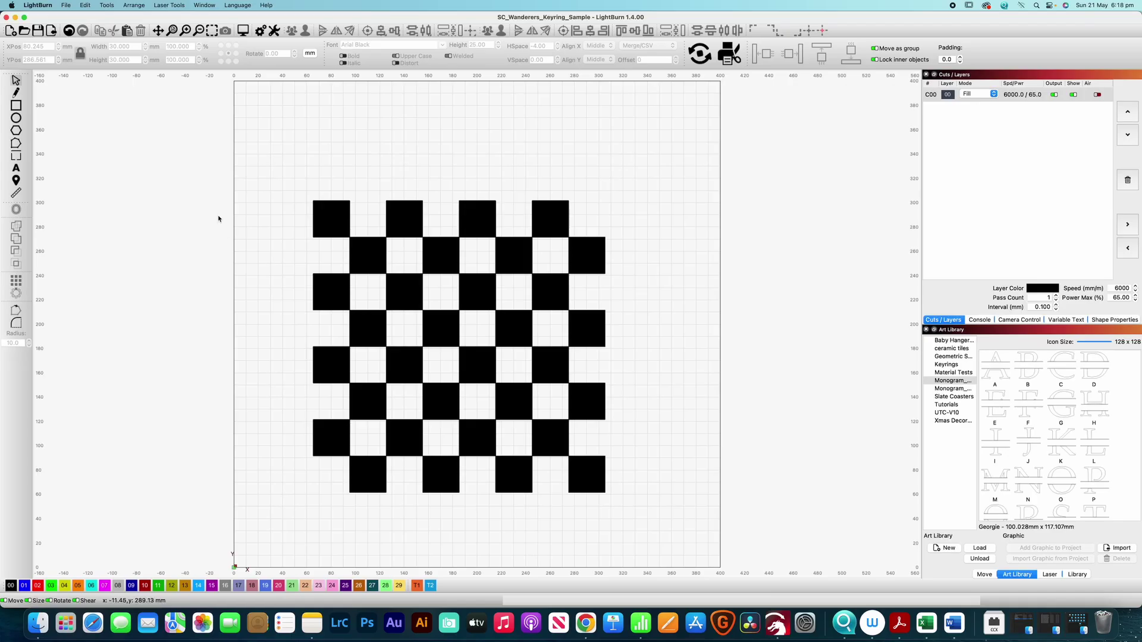
# Draw a 240 mm square border around the checkerboard and put it on blue layer C01.
pyautogui.click(16, 105)
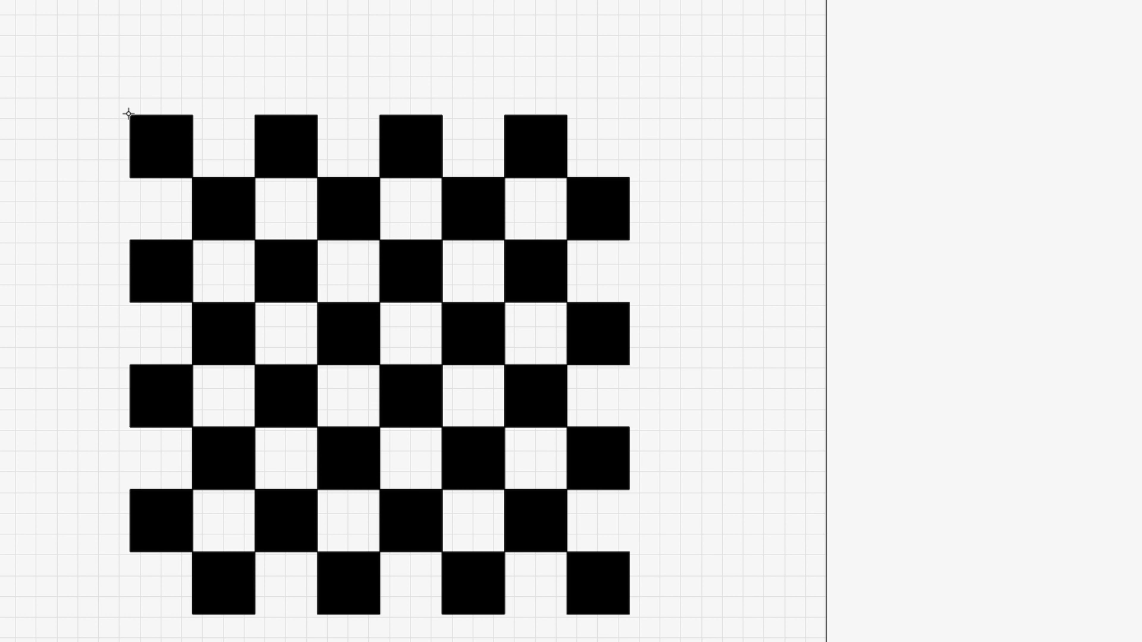
pyautogui.moveTo(129, 115)
pyautogui.mouseDown()
pyautogui.moveTo(546, 576)
pyautogui.moveTo(593, 612)
pyautogui.moveTo(629, 618)
pyautogui.mouseUp()
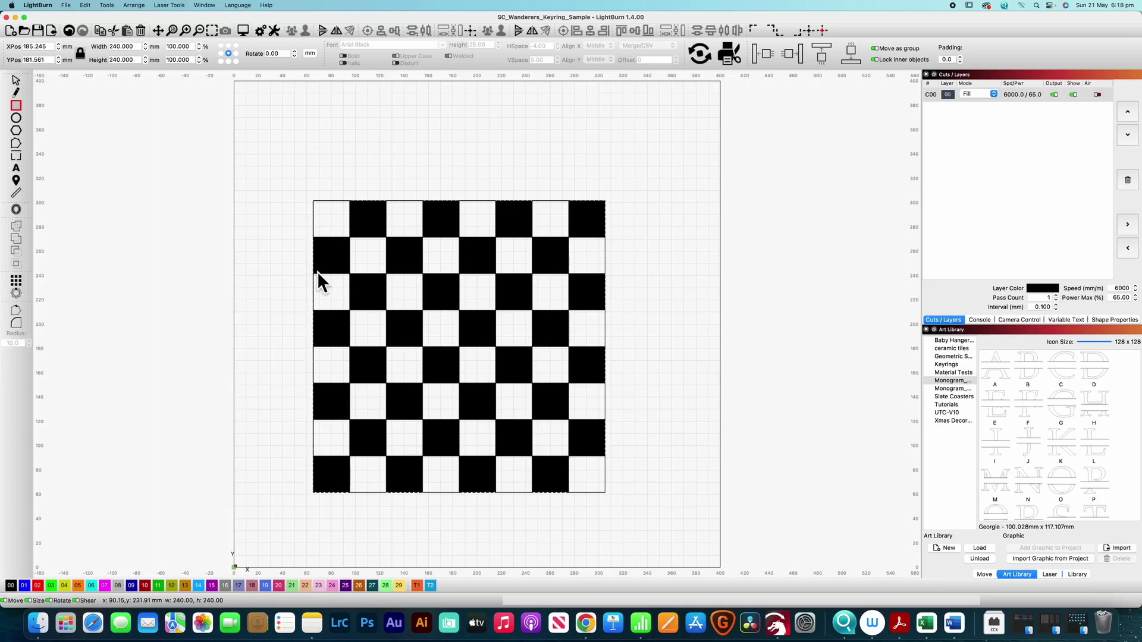
pyautogui.click(24, 586)
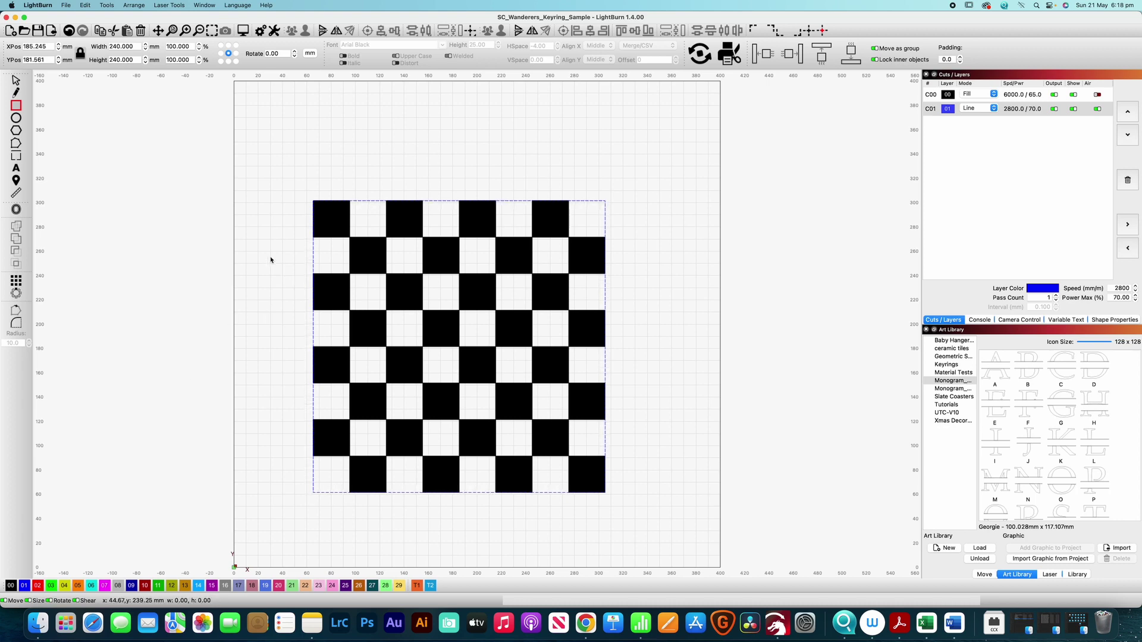
pyautogui.press('Escape')
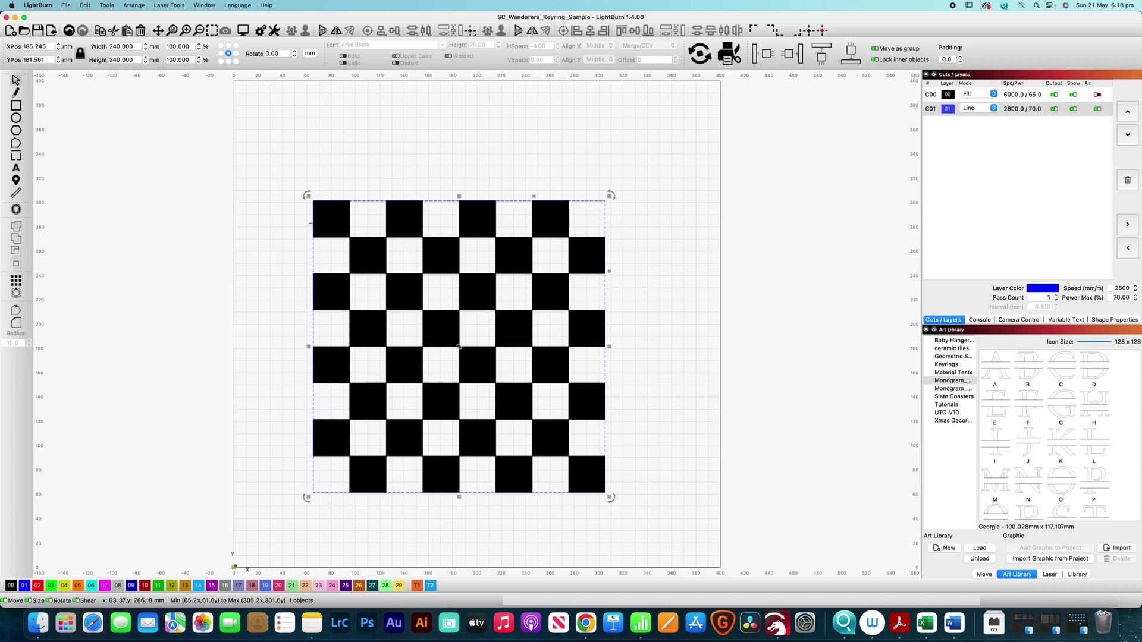
pyautogui.click(298, 245)
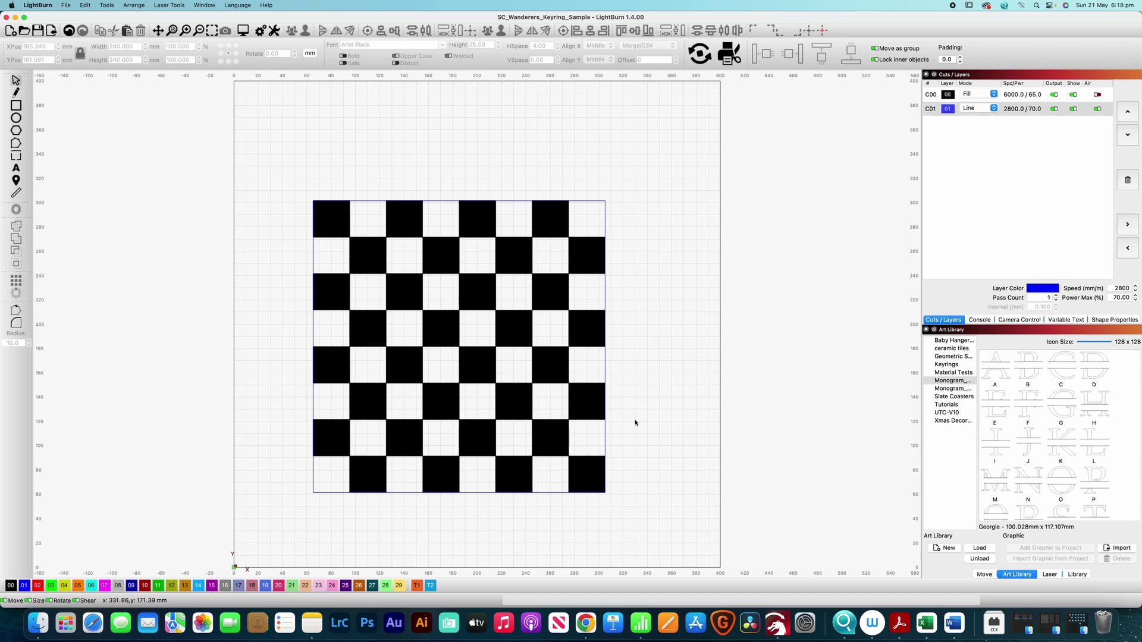
pyautogui.click(314, 258)
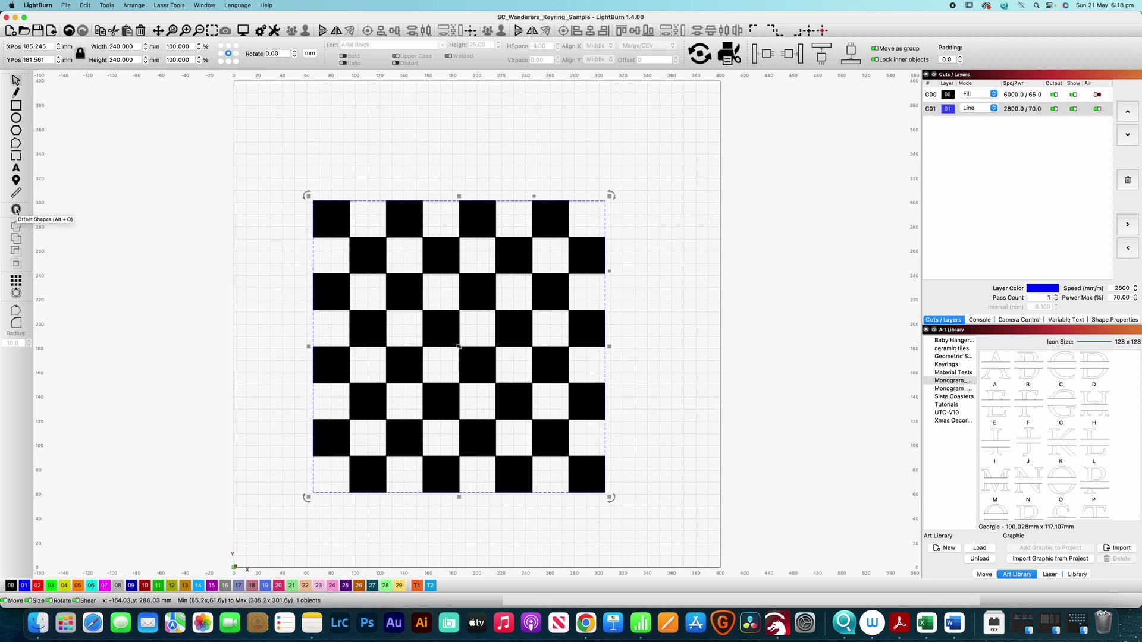
# In Offset Shapes, raise the outward offset distance for the border step by step.
pyautogui.click(16, 209)
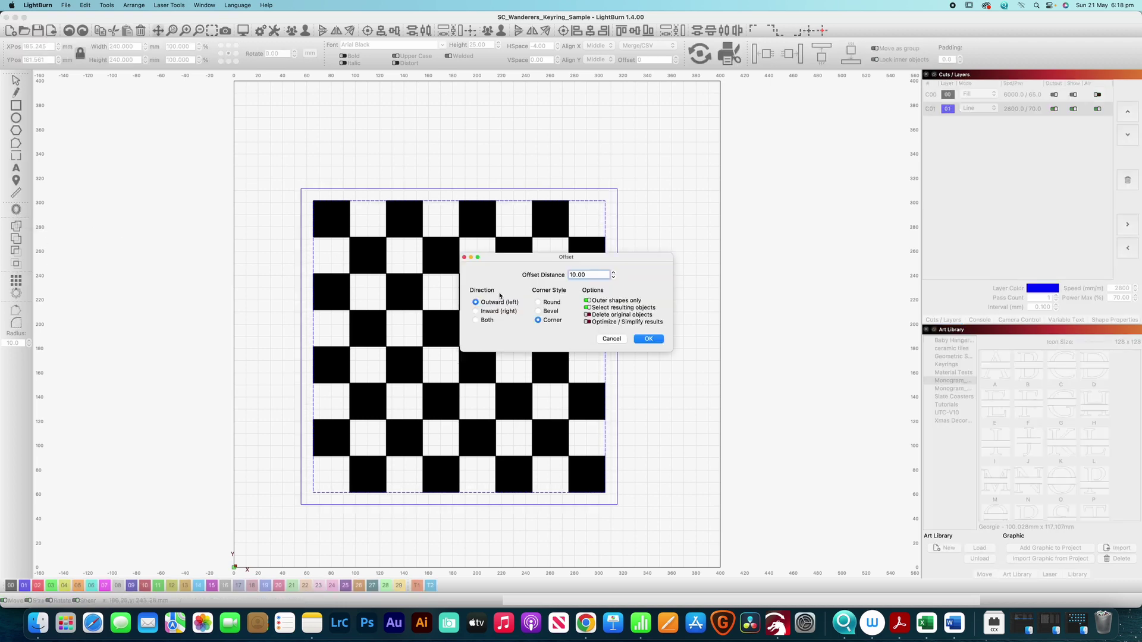
pyautogui.click(614, 272)
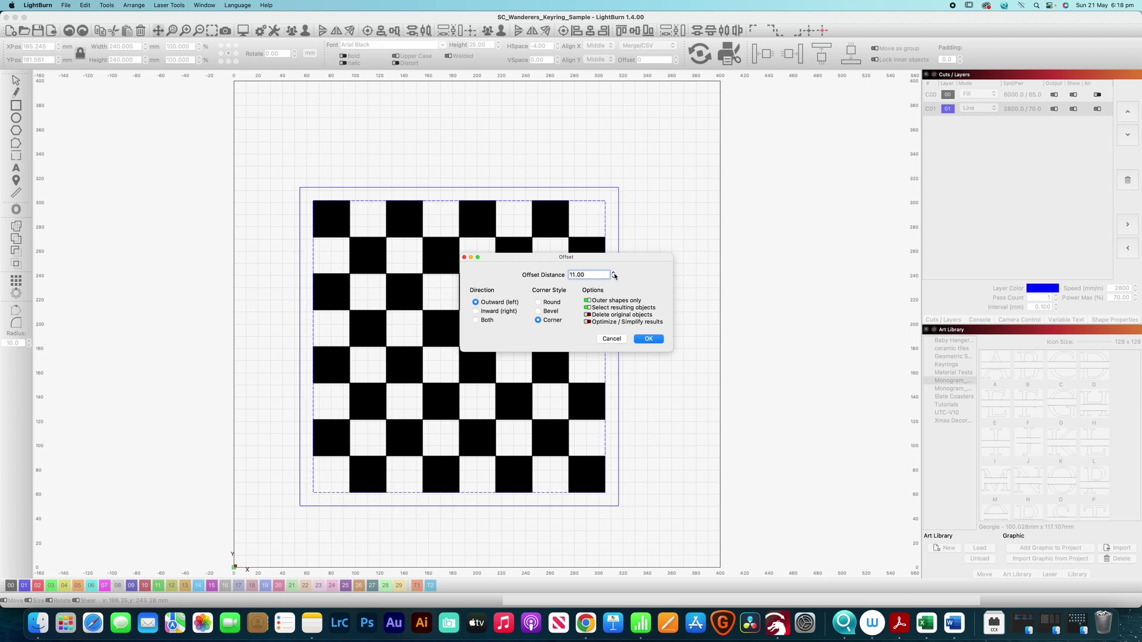
pyautogui.click(614, 273)
pyautogui.click(614, 273)
pyautogui.click(614, 273)
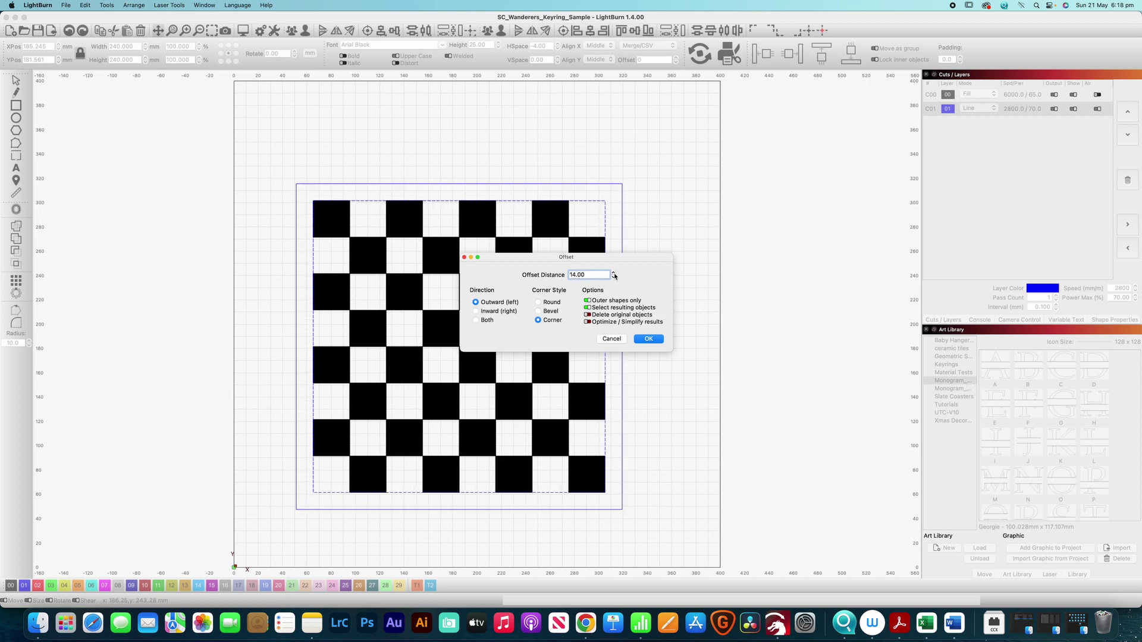
pyautogui.click(614, 273)
pyautogui.click(614, 273)
pyautogui.click(614, 273)
pyautogui.click(614, 274)
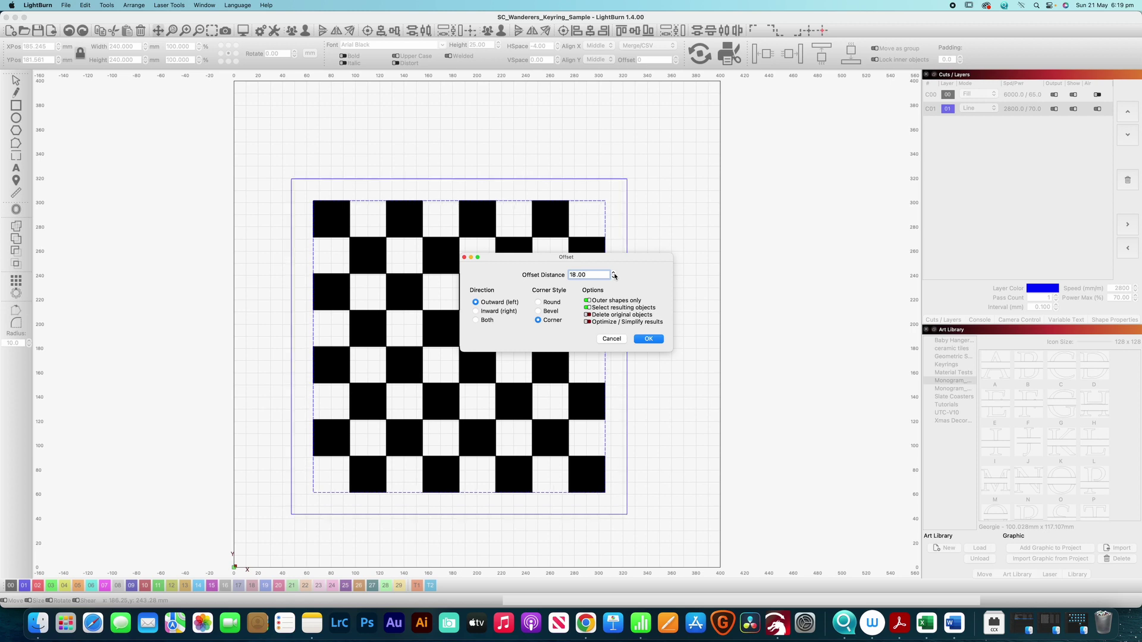
pyautogui.click(614, 274)
pyautogui.click(614, 273)
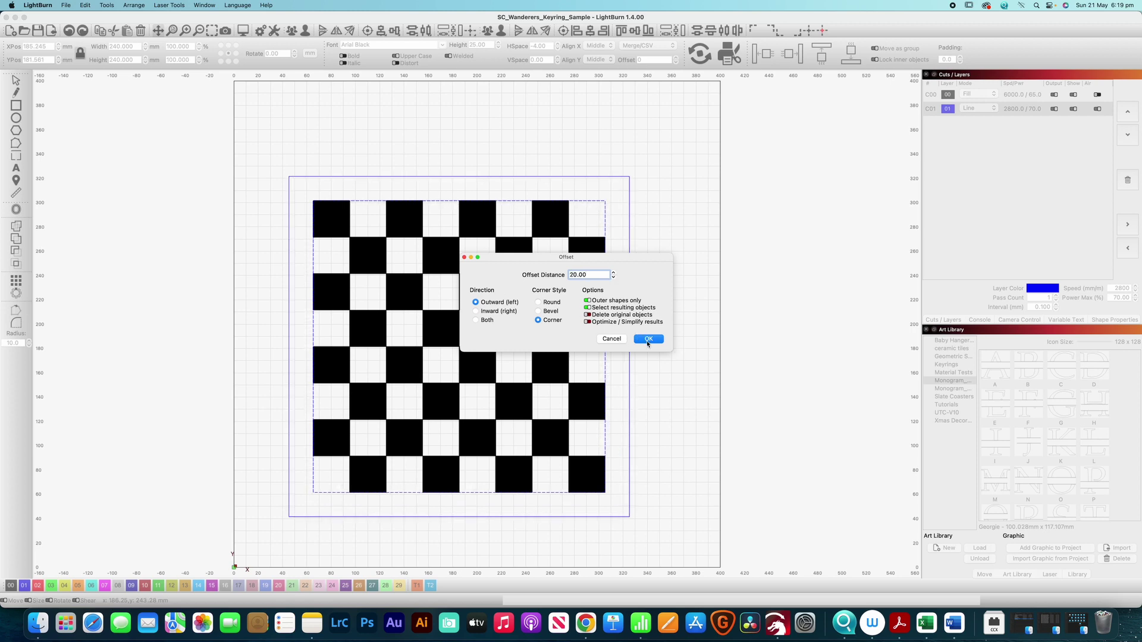
# Apply the 20 mm outward offset and move the outline to red cut layer C02.
pyautogui.click(648, 339)
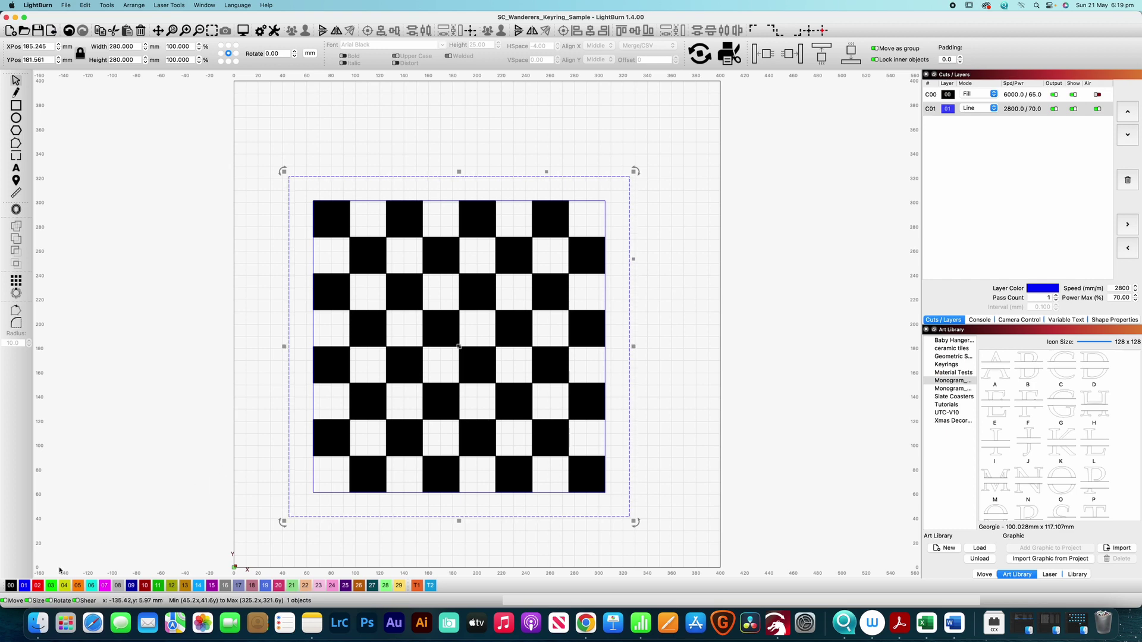
pyautogui.click(37, 586)
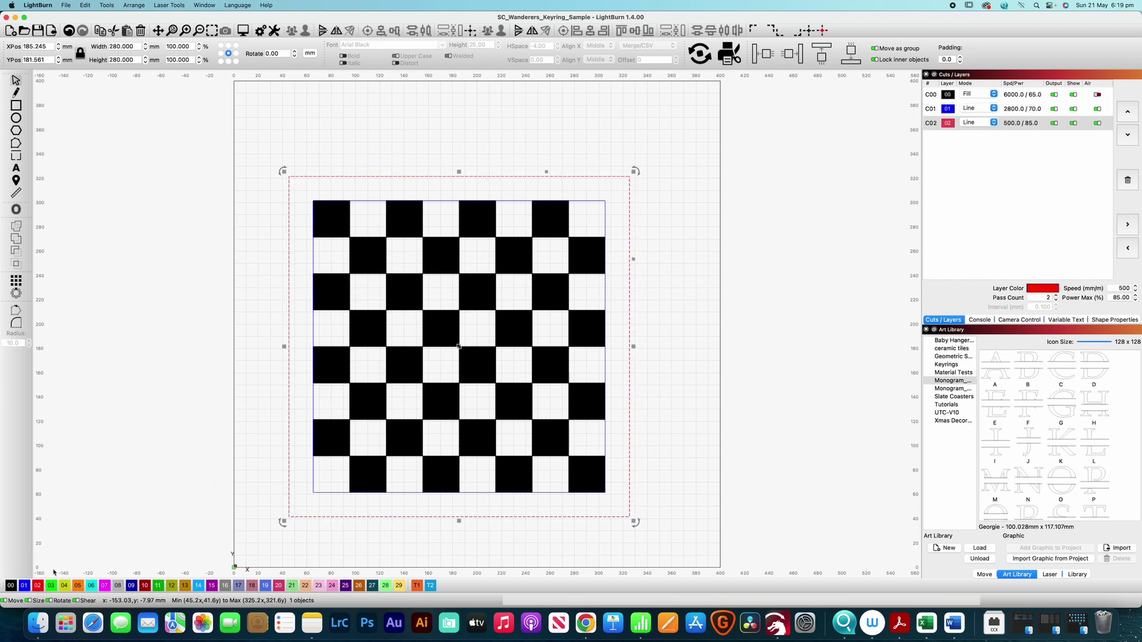
pyautogui.click(260, 341)
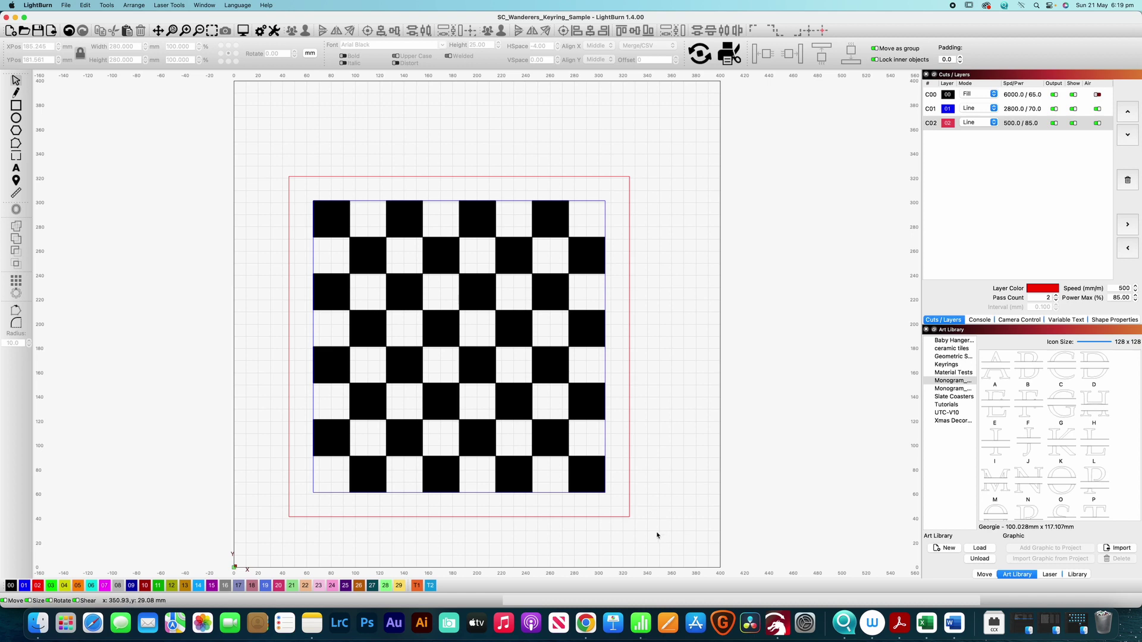
# Delete the entire checkerboard and borders, then draw a new black 30 × 30 mm square on C00.
pyautogui.moveTo(657, 534); pyautogui.dragTo(249, 157)
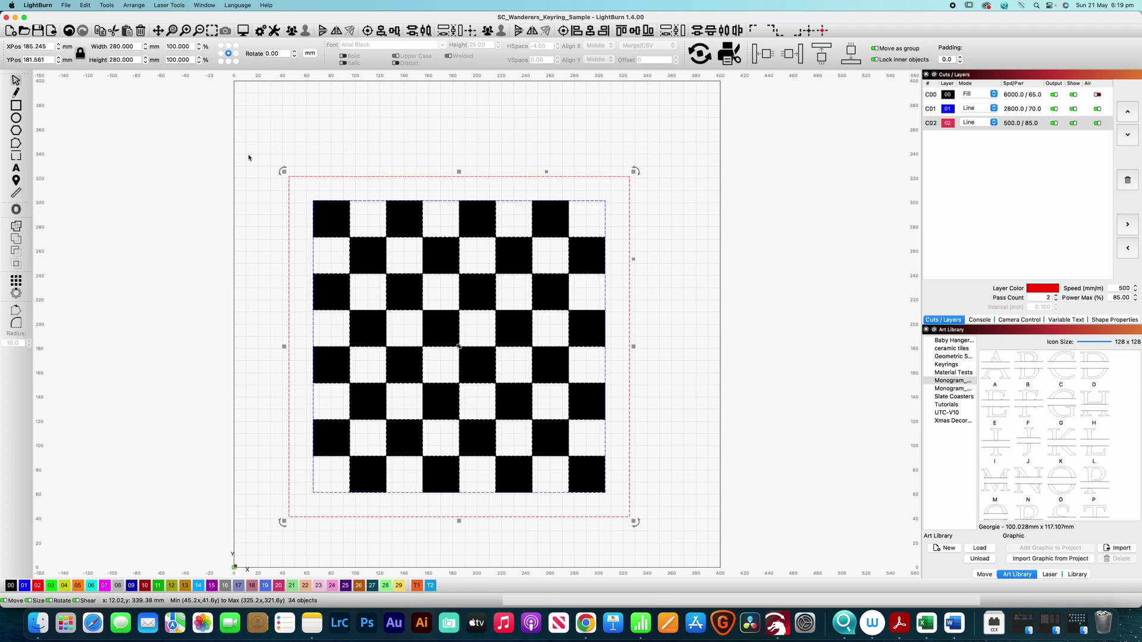
pyautogui.press('Delete')
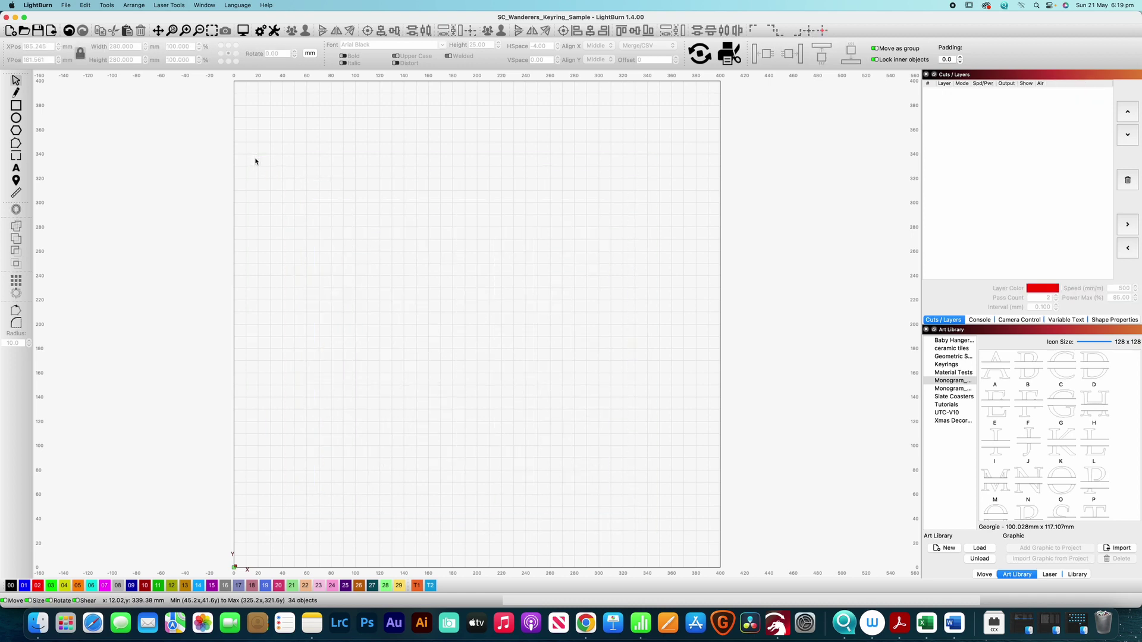
pyautogui.click(16, 106)
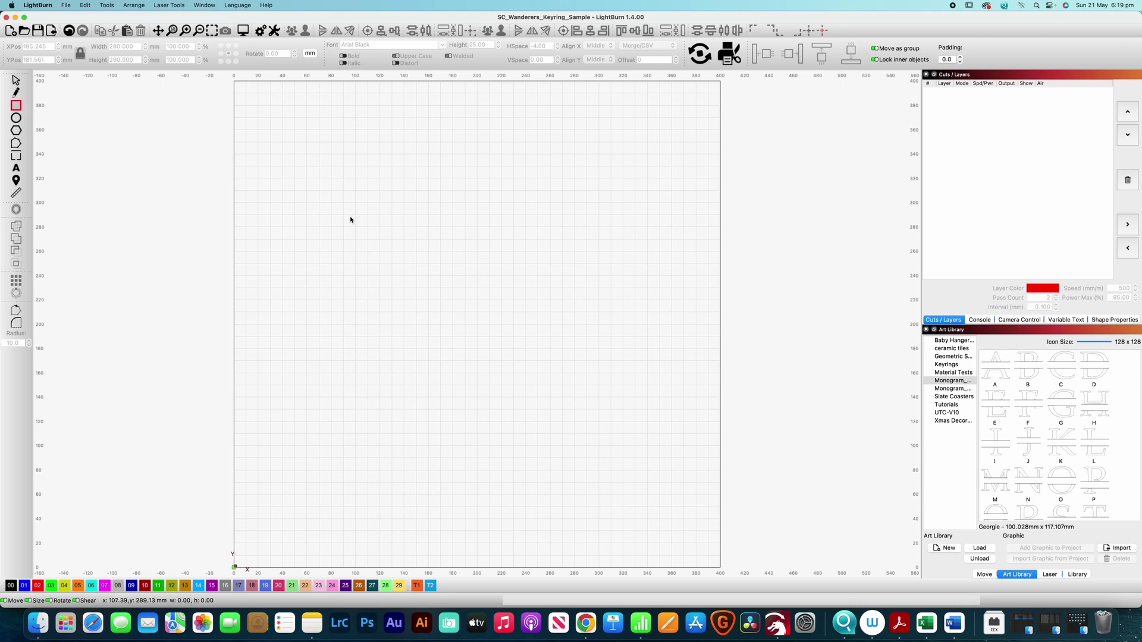
pyautogui.moveTo(332, 222); pyautogui.dragTo(397, 284)
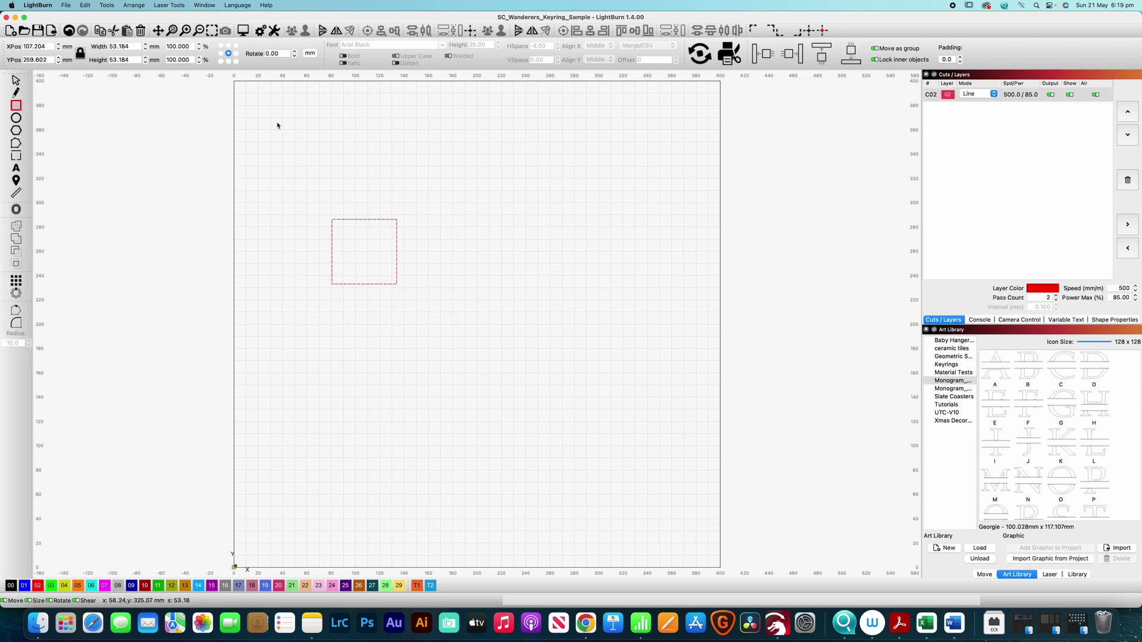
pyautogui.click(11, 586)
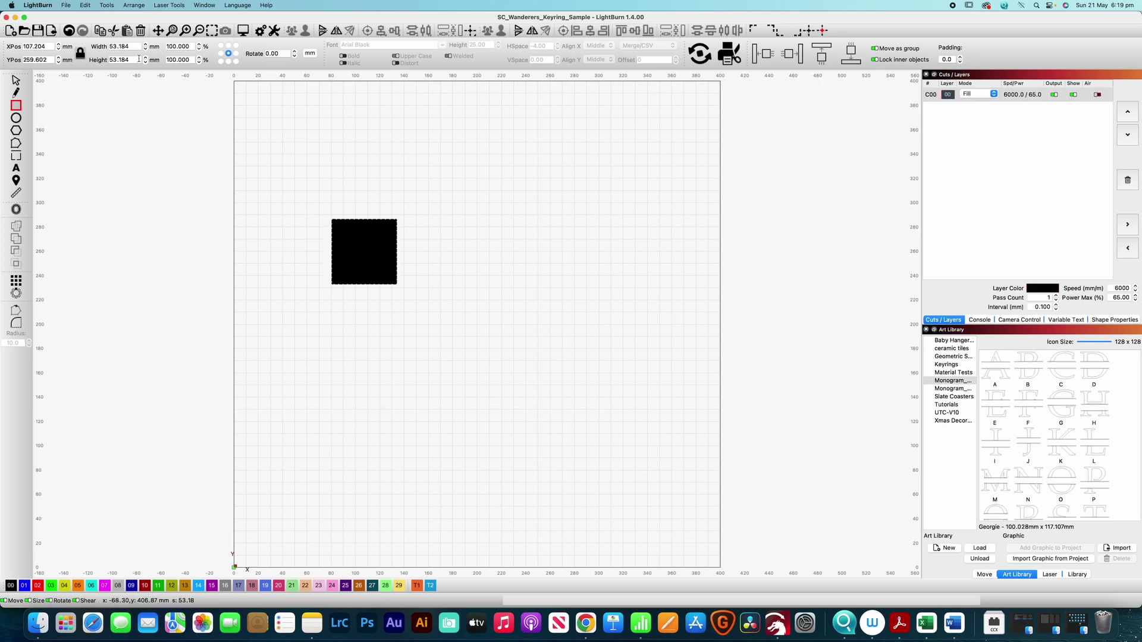
pyautogui.doubleClick(98, 46)
pyautogui.write('30')
pyautogui.press('Return')
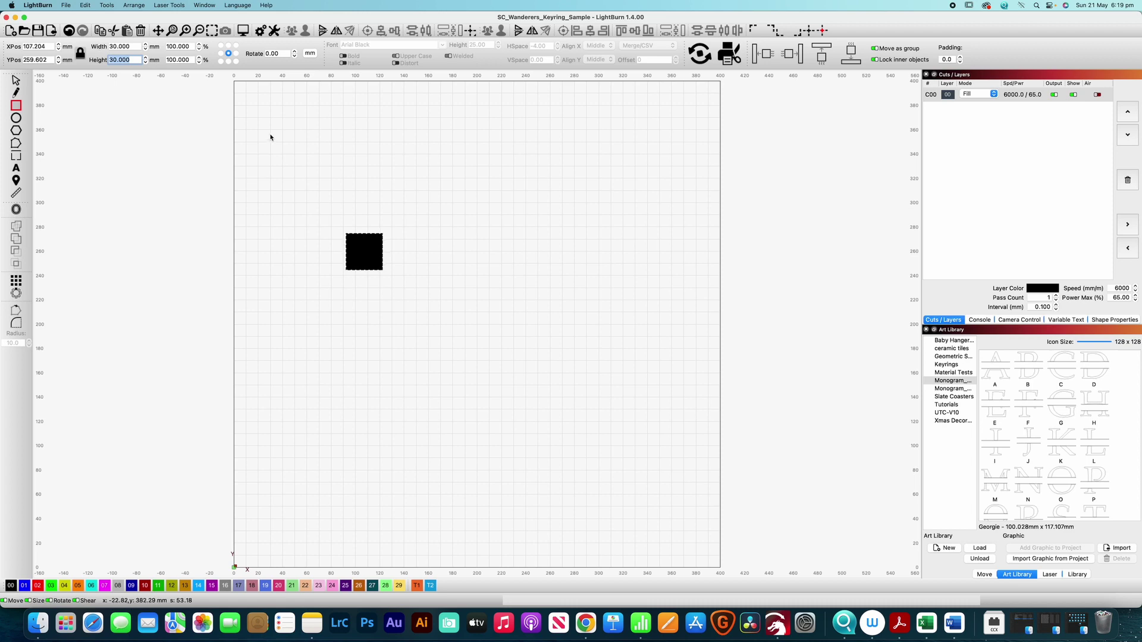
pyautogui.click(263, 160)
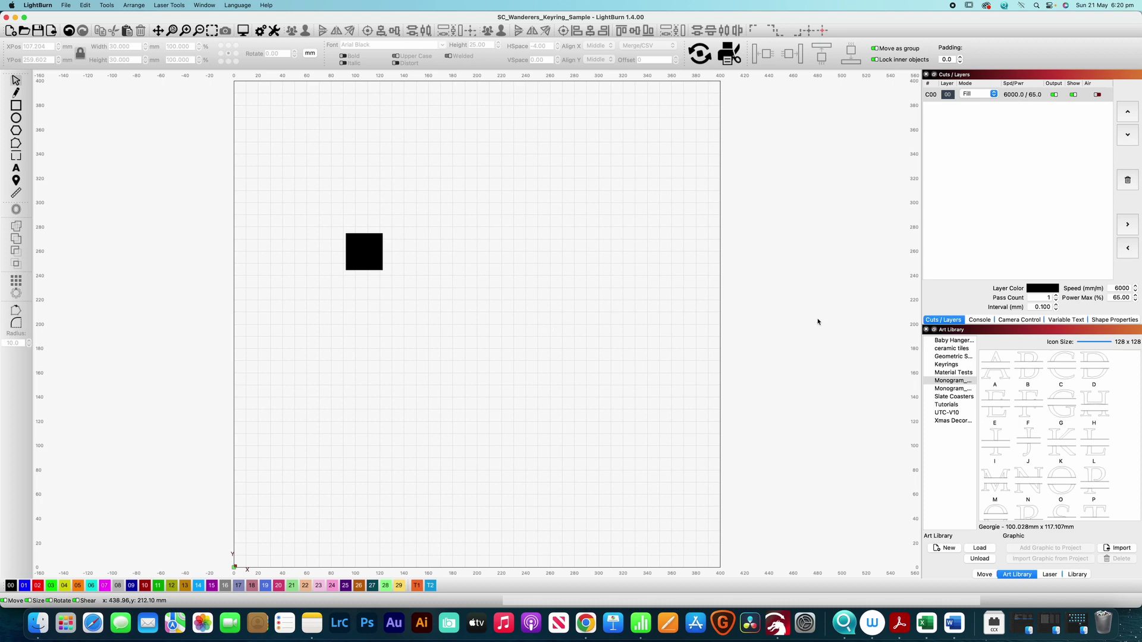
# Add Celtic 1 from the Tutorials art library, inspect it, then switch to Chrome.
pyautogui.click(962, 405)
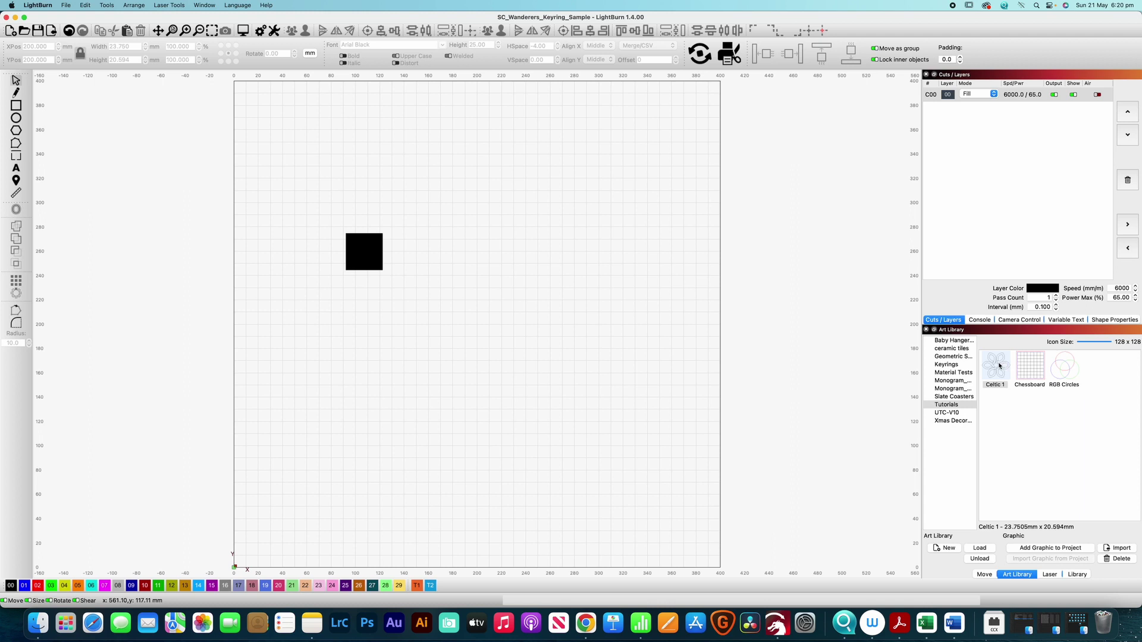
pyautogui.doubleClick(999, 365)
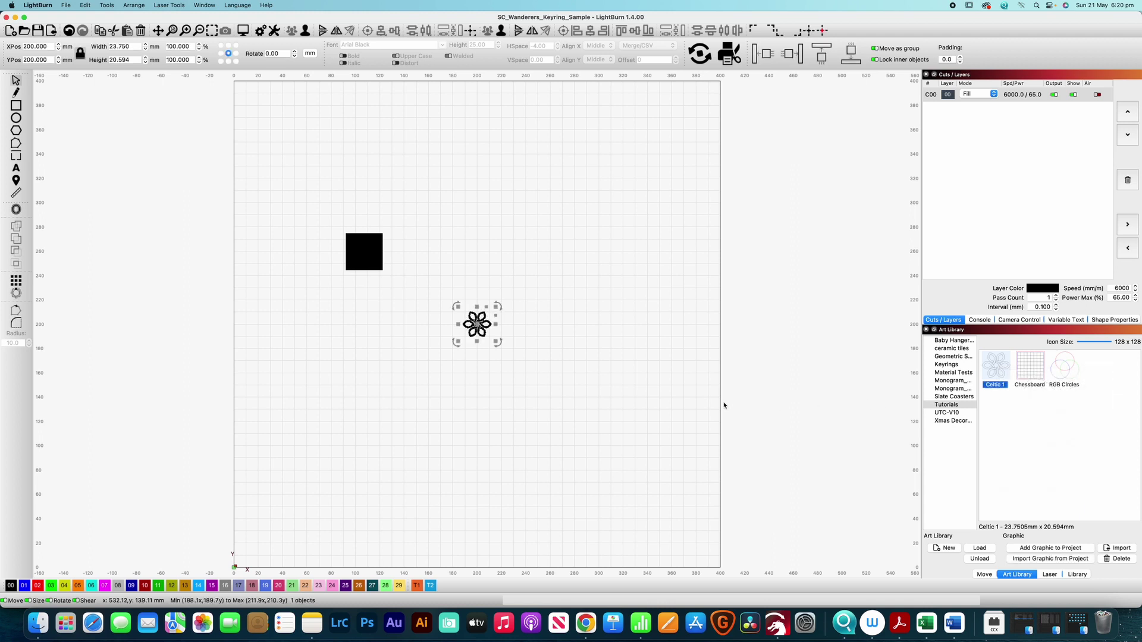
pyautogui.click(462, 352)
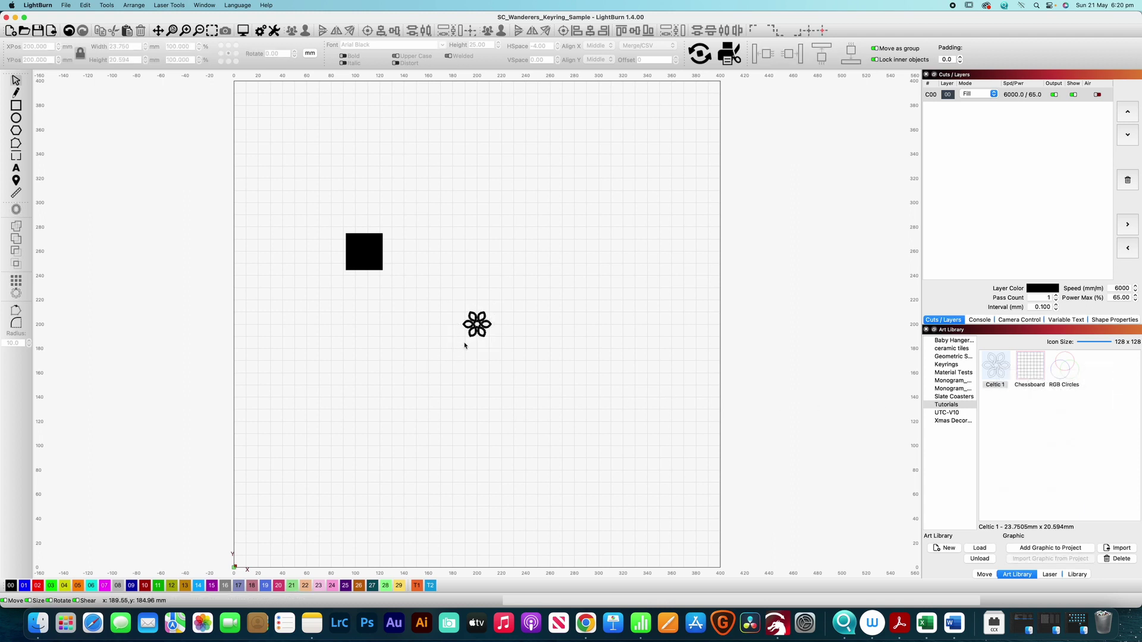
pyautogui.scroll(2, 466, 341)
pyautogui.scroll(6, 467, 341)
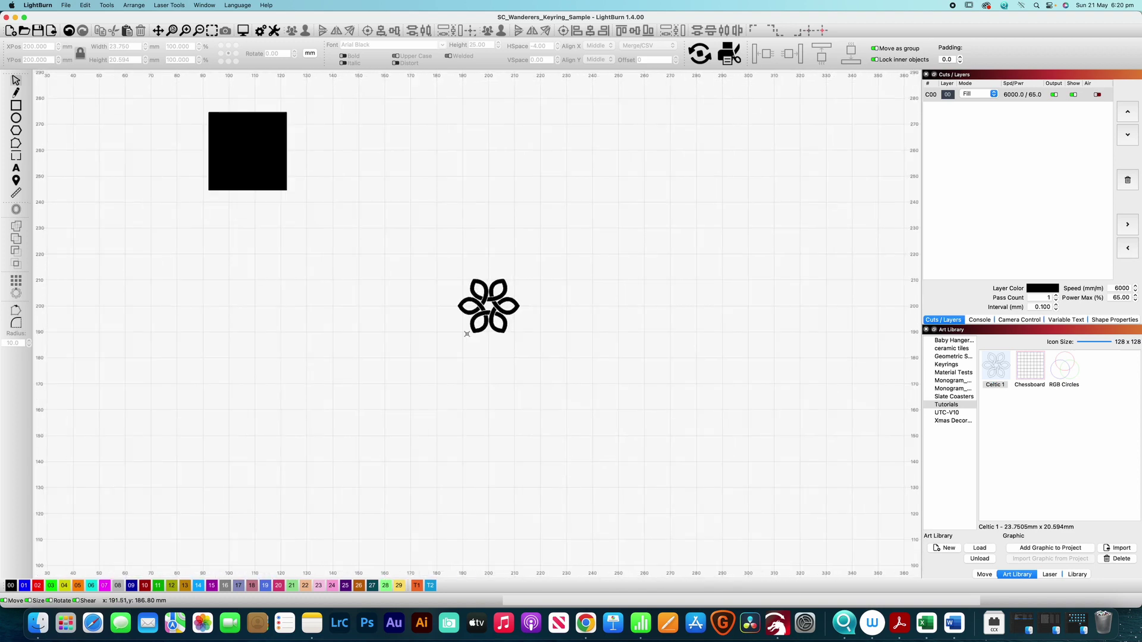
pyautogui.scroll(4, 487, 266)
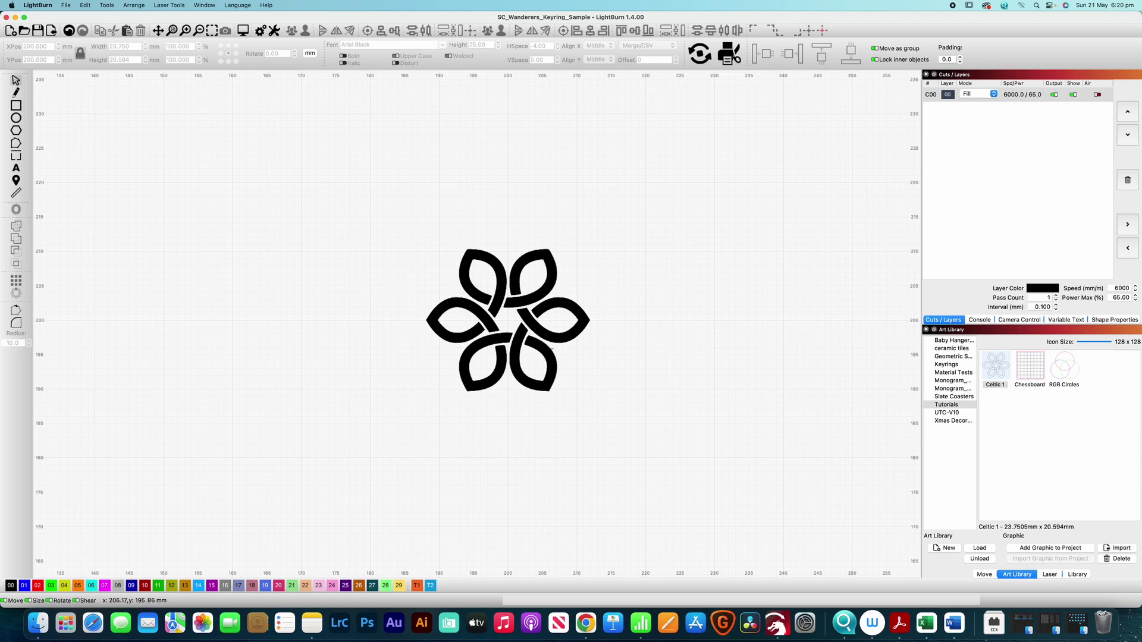
pyautogui.scroll(-10, 551, 349)
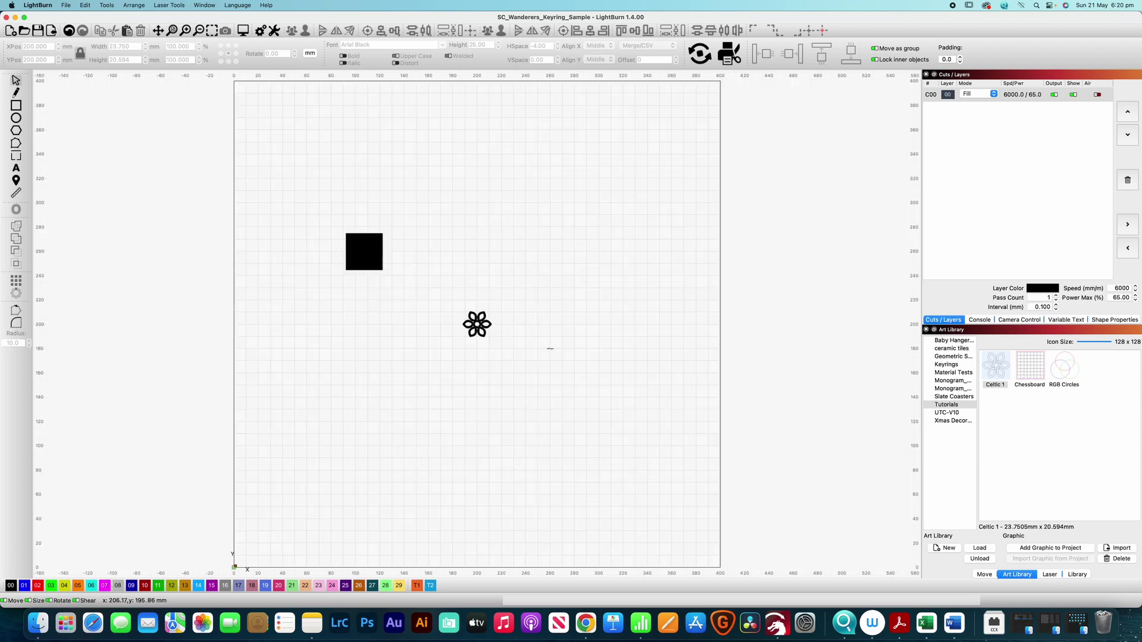
pyautogui.click(589, 620)
pyautogui.scroll(3, 486, 291)
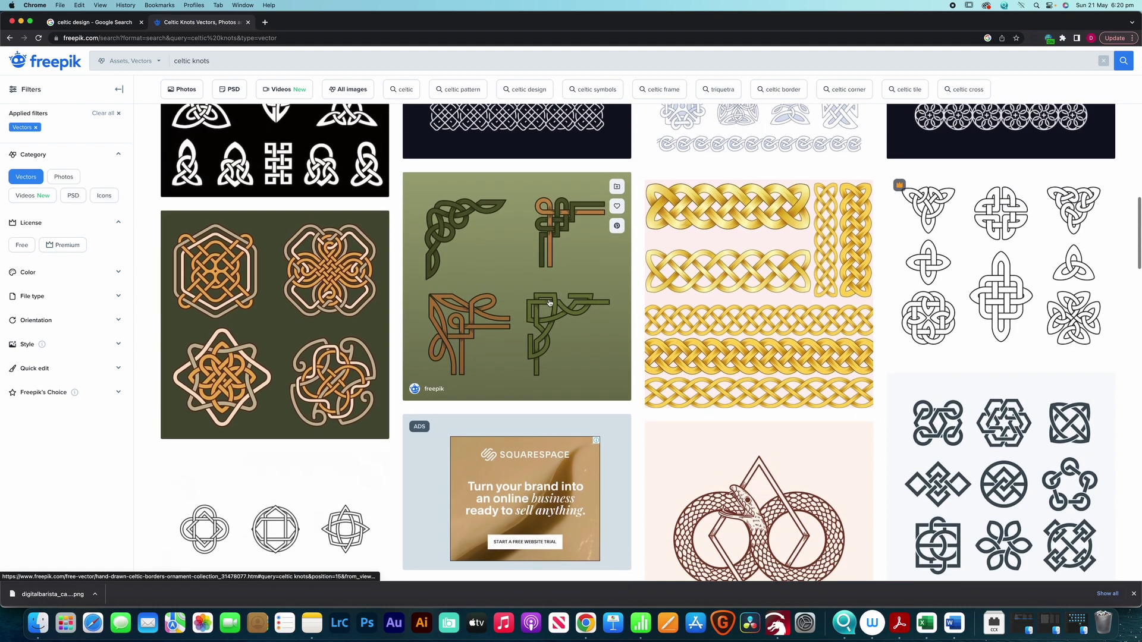
# Show the 'celtic design' image results and preview Freepik's Celtic knots Vectors result.
pyautogui.click(90, 24)
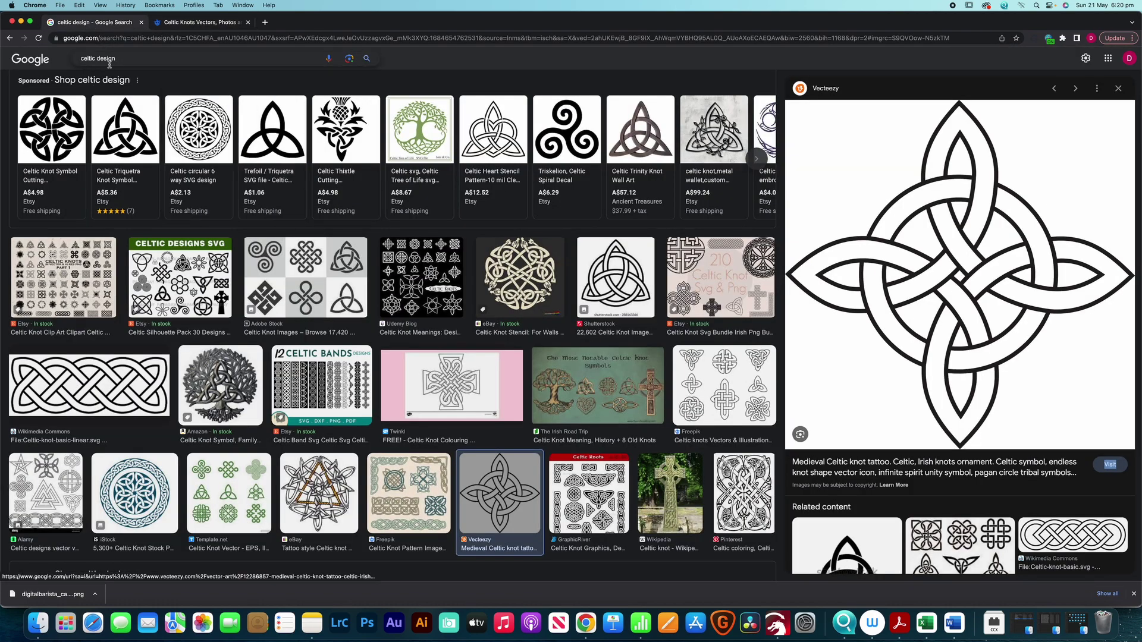
pyautogui.moveTo(103, 148)
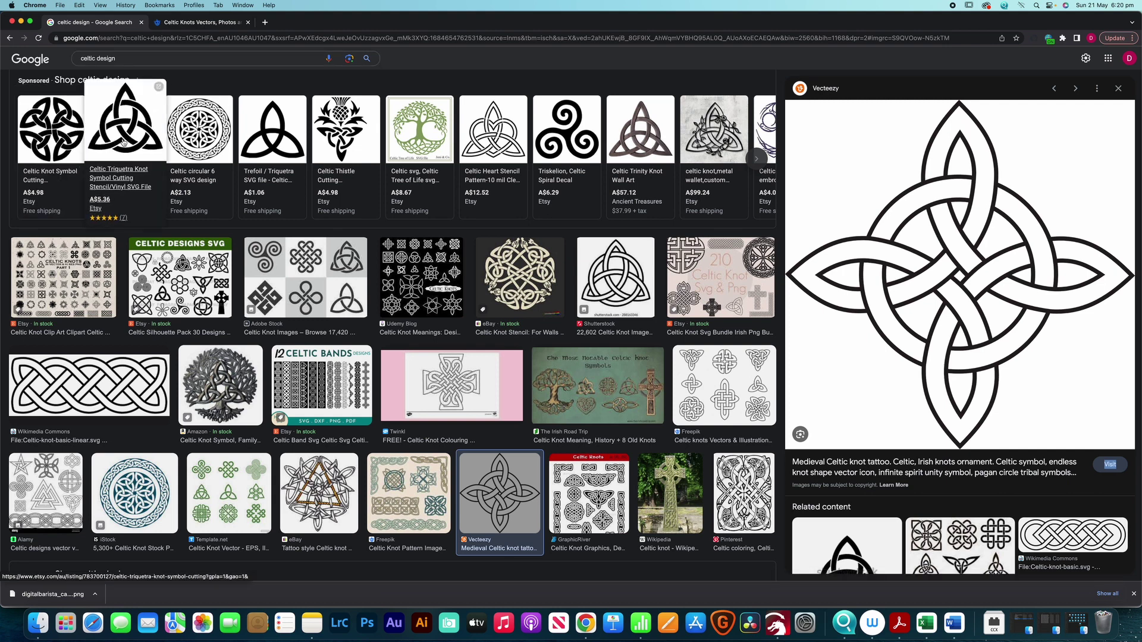
pyautogui.moveTo(308, 151)
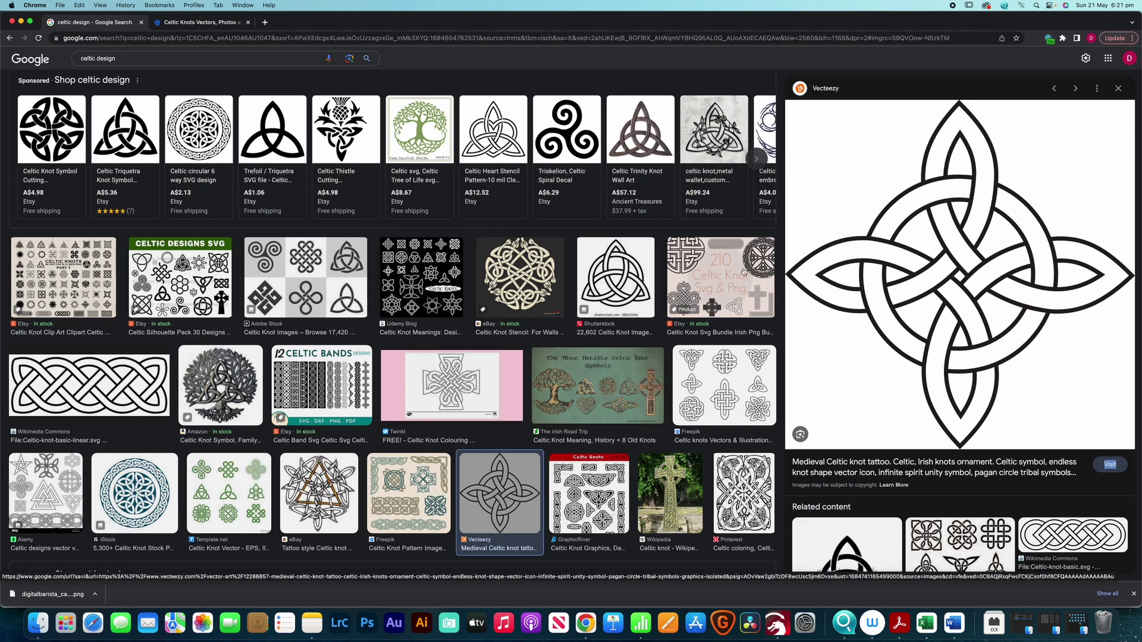
pyautogui.click(753, 373)
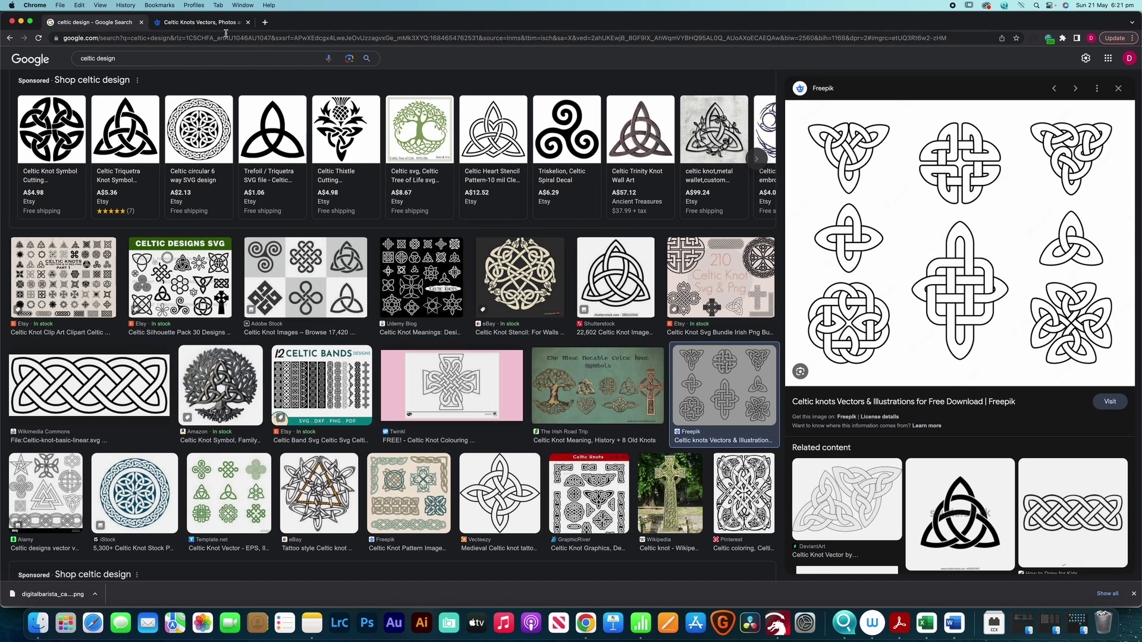
# Open Freepik's geometric Celtic knots collection, copy its image, and return to LightBurn.
pyautogui.click(187, 22)
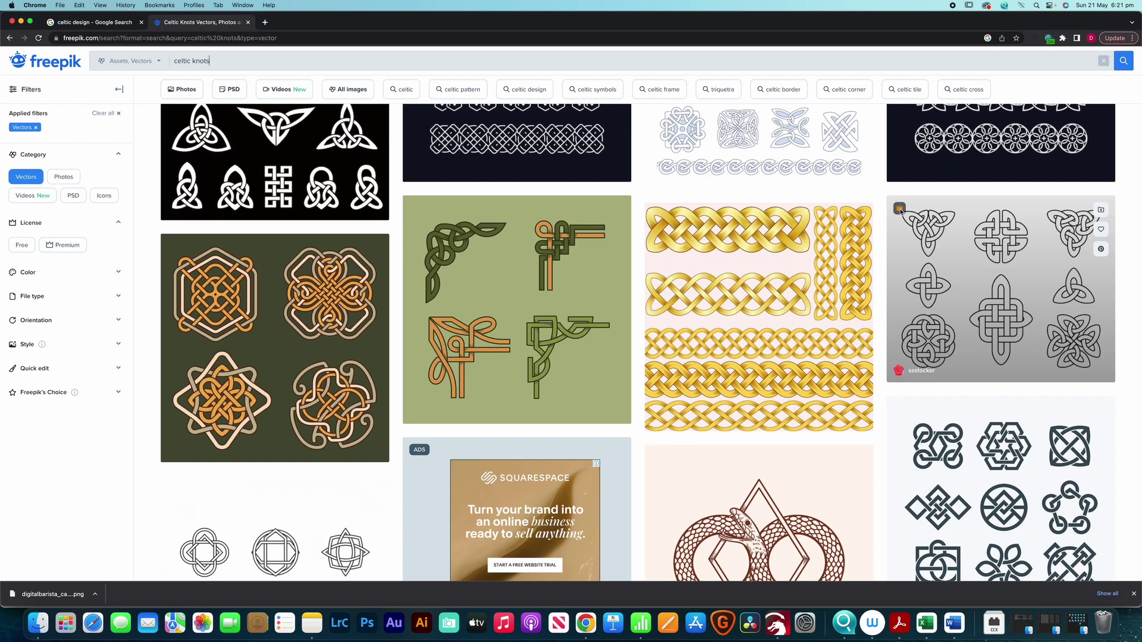
pyautogui.scroll(-3, 984, 328)
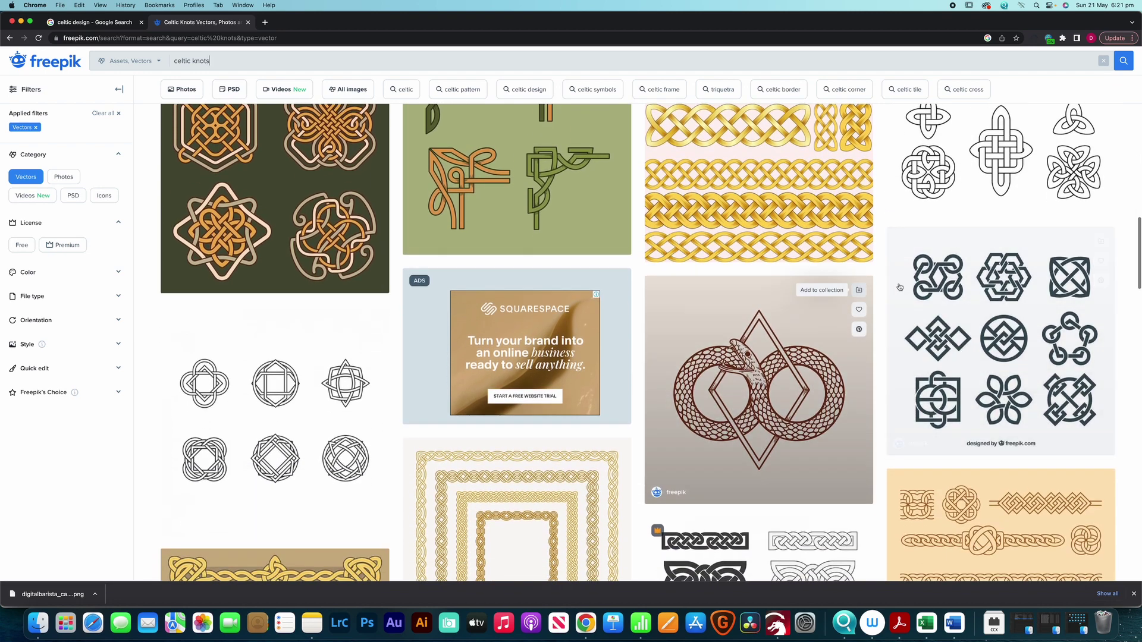
pyautogui.click(1003, 351)
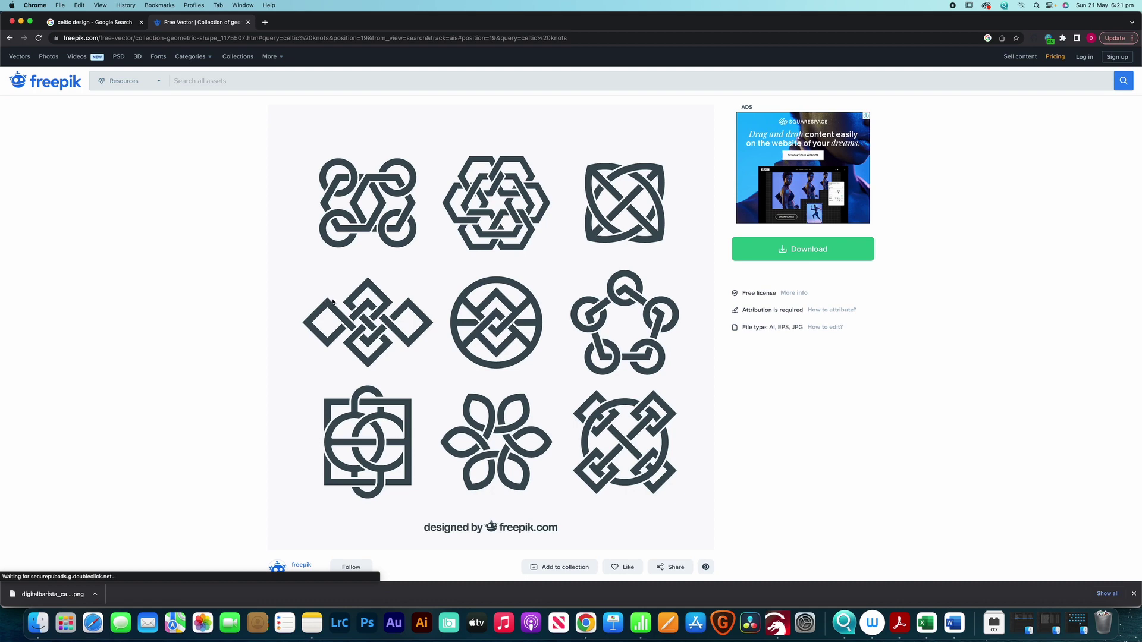
pyautogui.rightClick(489, 389)
pyautogui.click(510, 410)
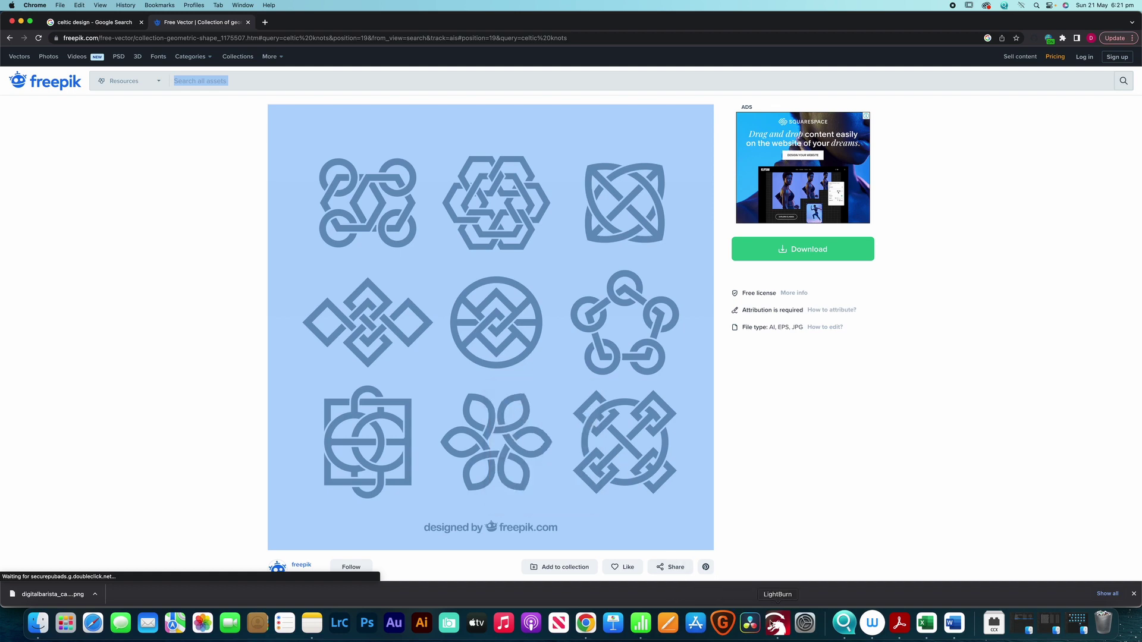
pyautogui.click(775, 623)
# Paste the knot image, trace only the six-petal knot, and delete the reference image.
pyautogui.rightClick(551, 254)
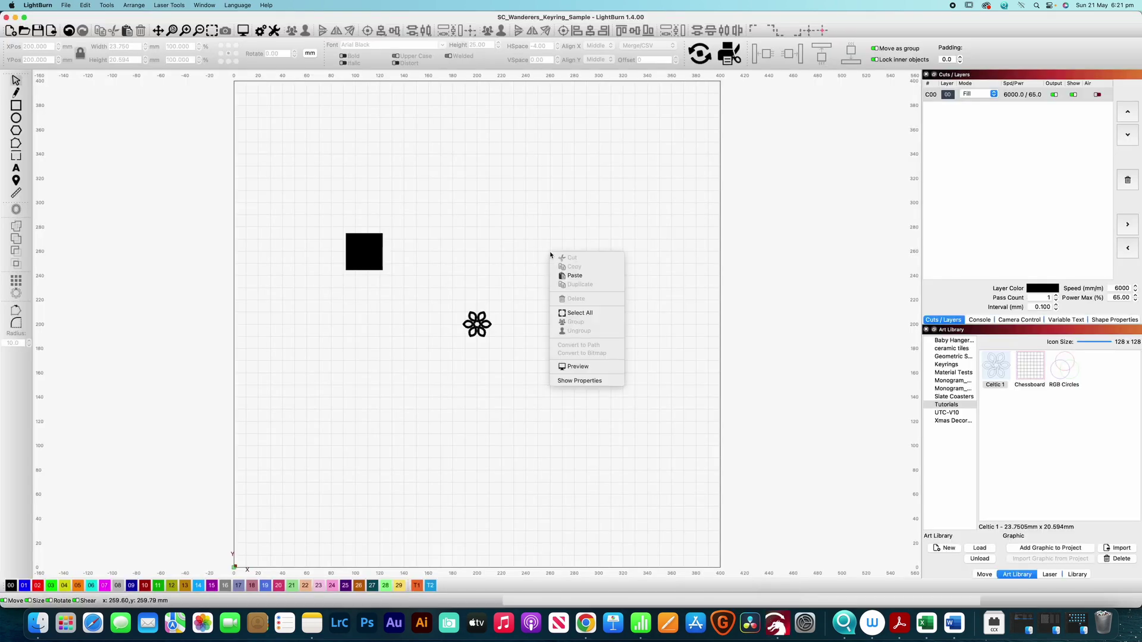
pyautogui.click(572, 275)
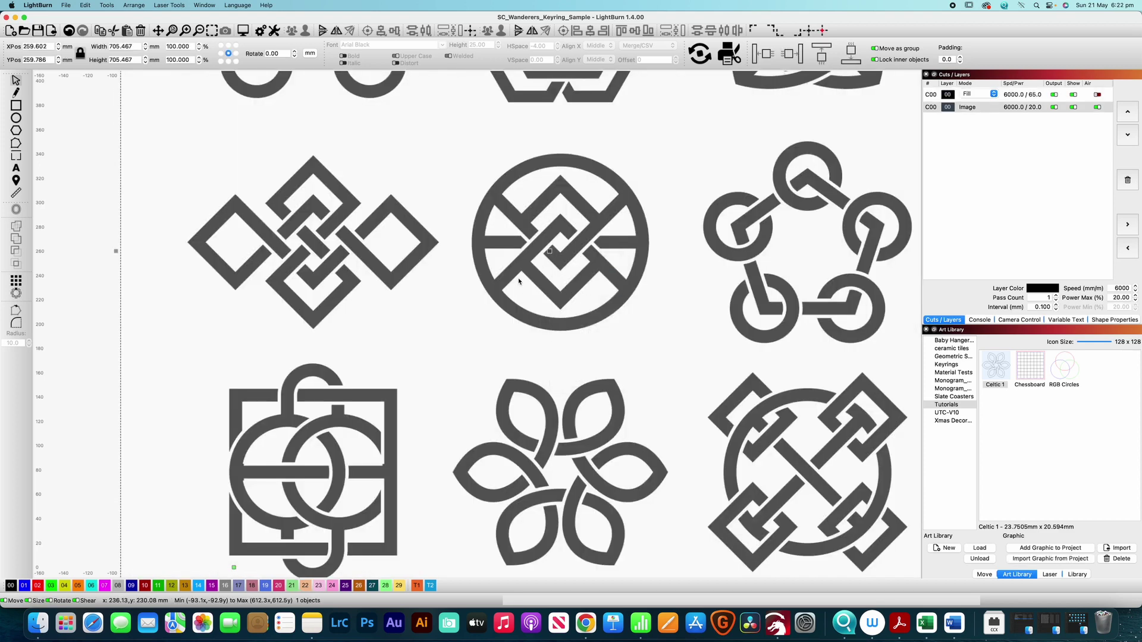
pyautogui.rightClick(520, 253)
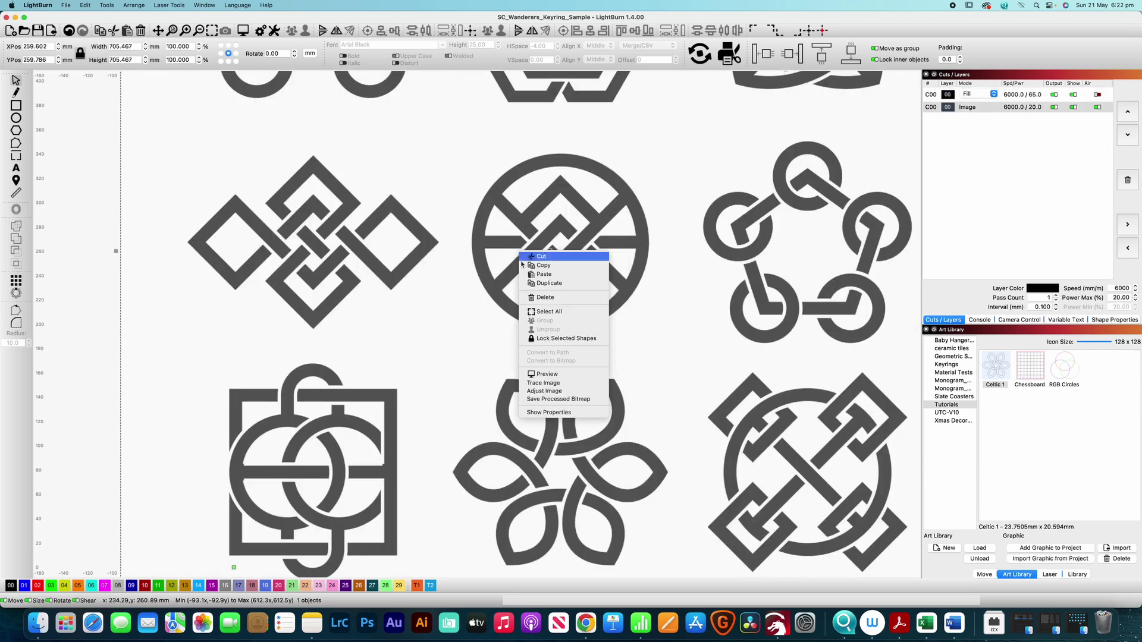
pyautogui.click(548, 383)
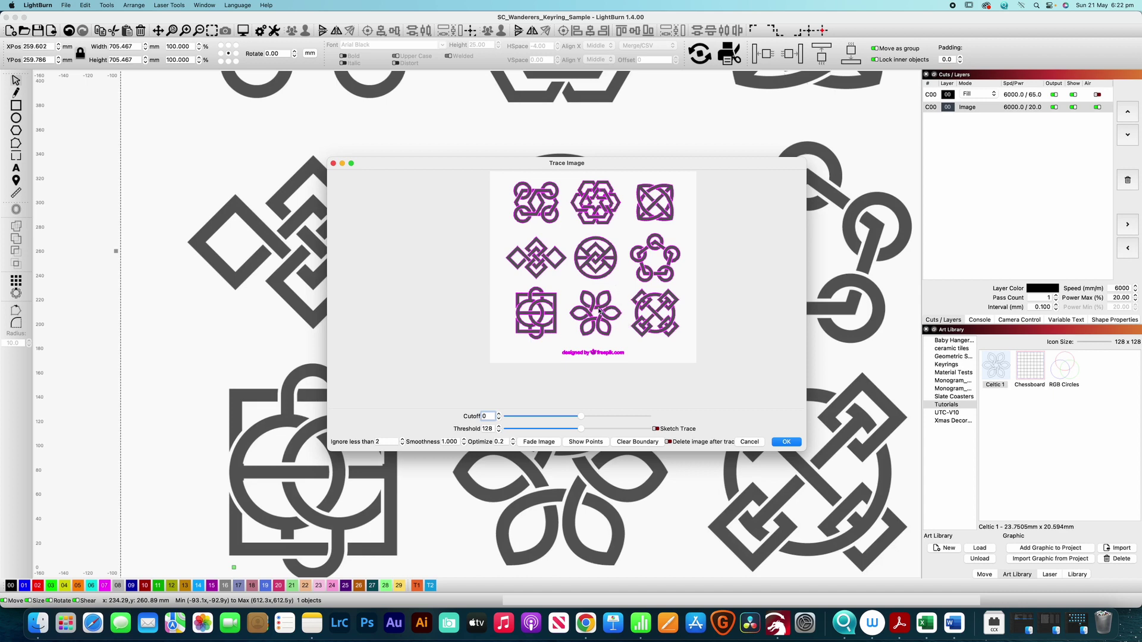
pyautogui.moveTo(563, 286); pyautogui.dragTo(626, 346)
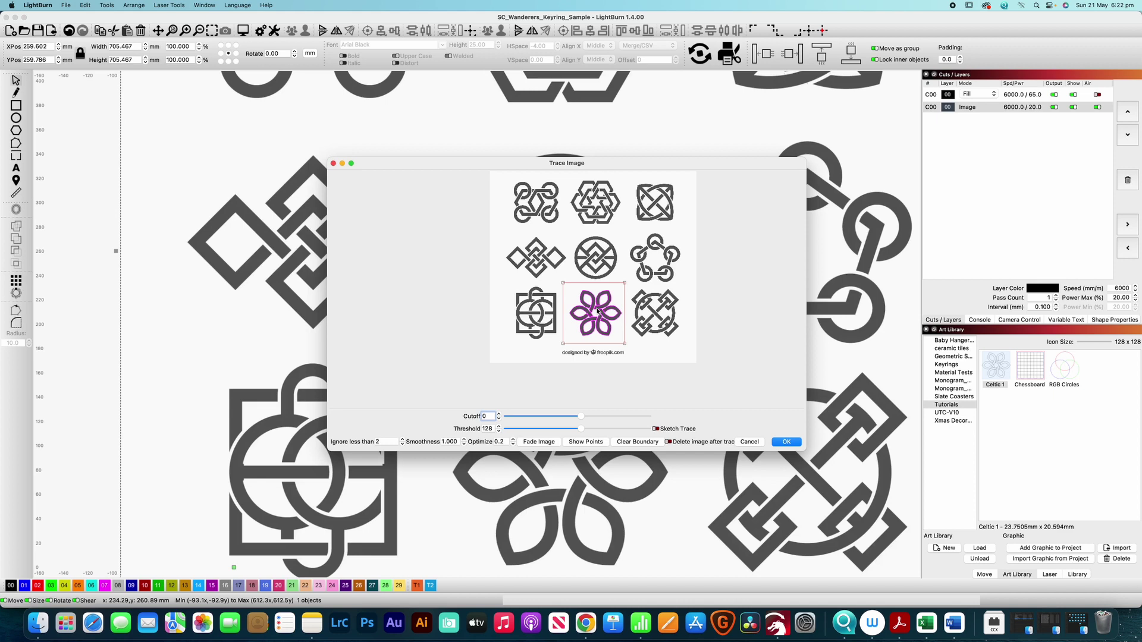
pyautogui.click(796, 442)
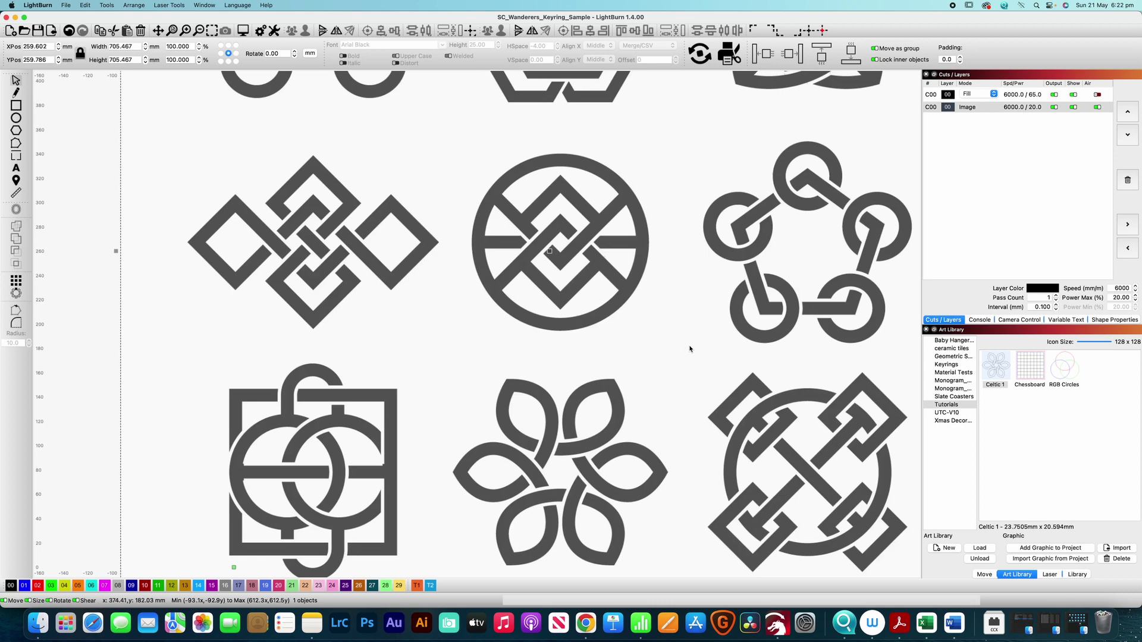
pyautogui.press('Delete')
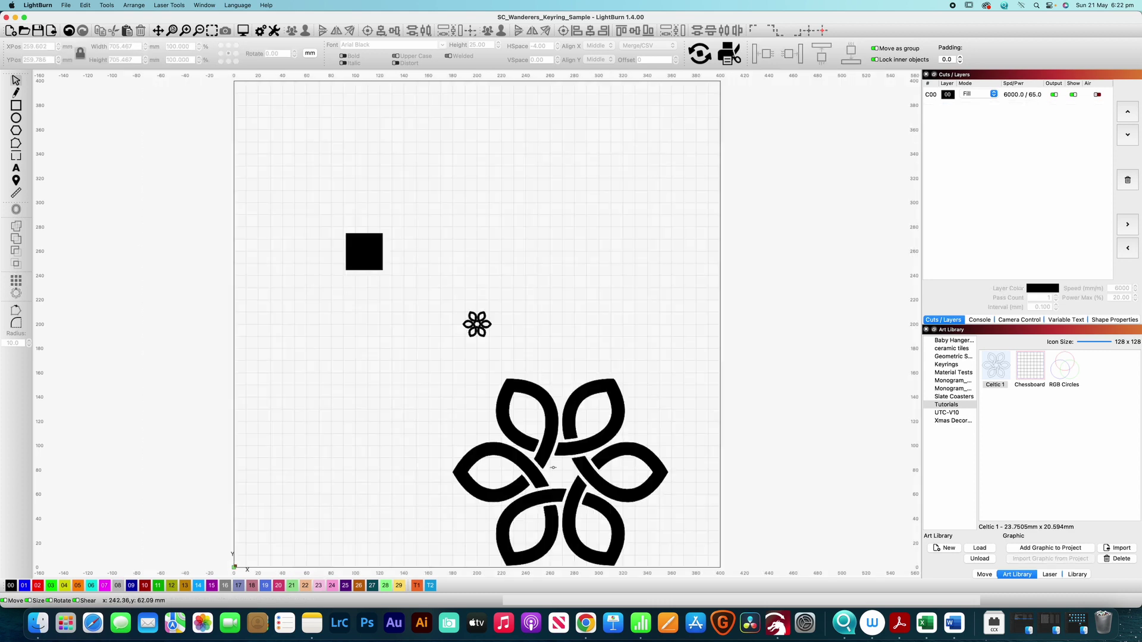
# Scale down and delete the oversized traced knot, then move the 23.75 × 20.59 mm knot beside the black square.
pyautogui.click(538, 449)
pyautogui.click(538, 450)
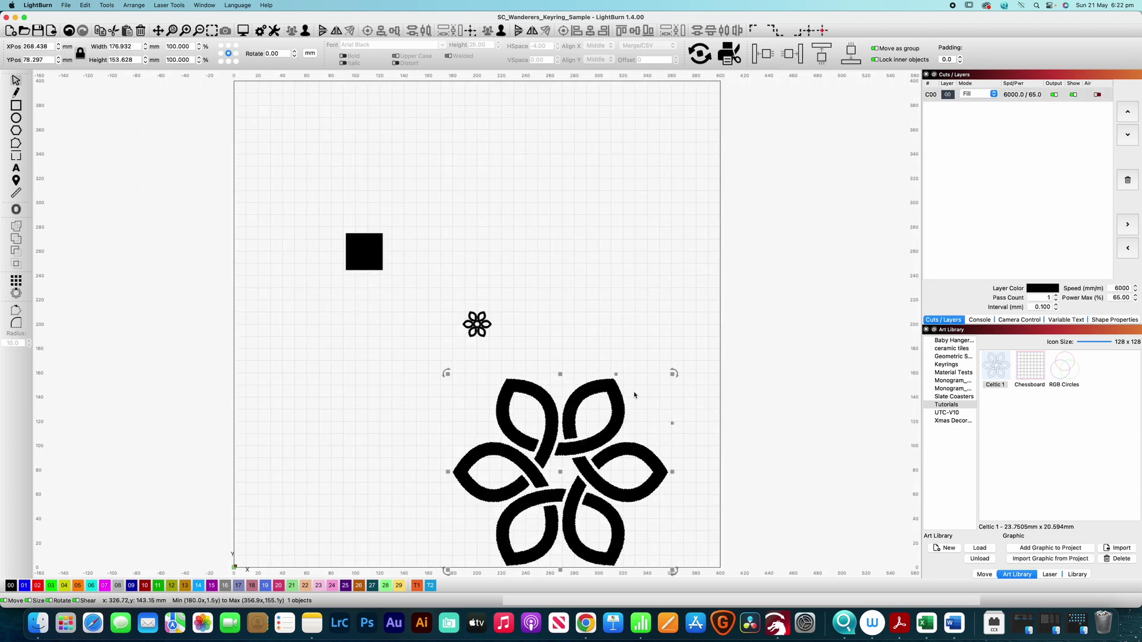
pyautogui.moveTo(672, 373); pyautogui.dragTo(555, 459)
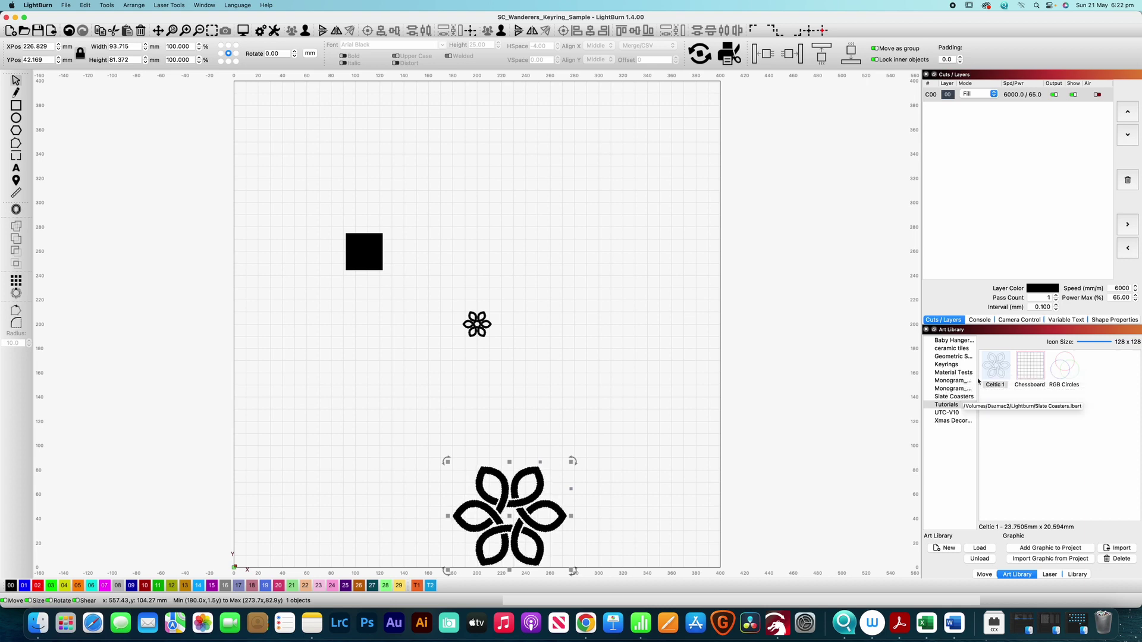
pyautogui.moveTo(993, 367)
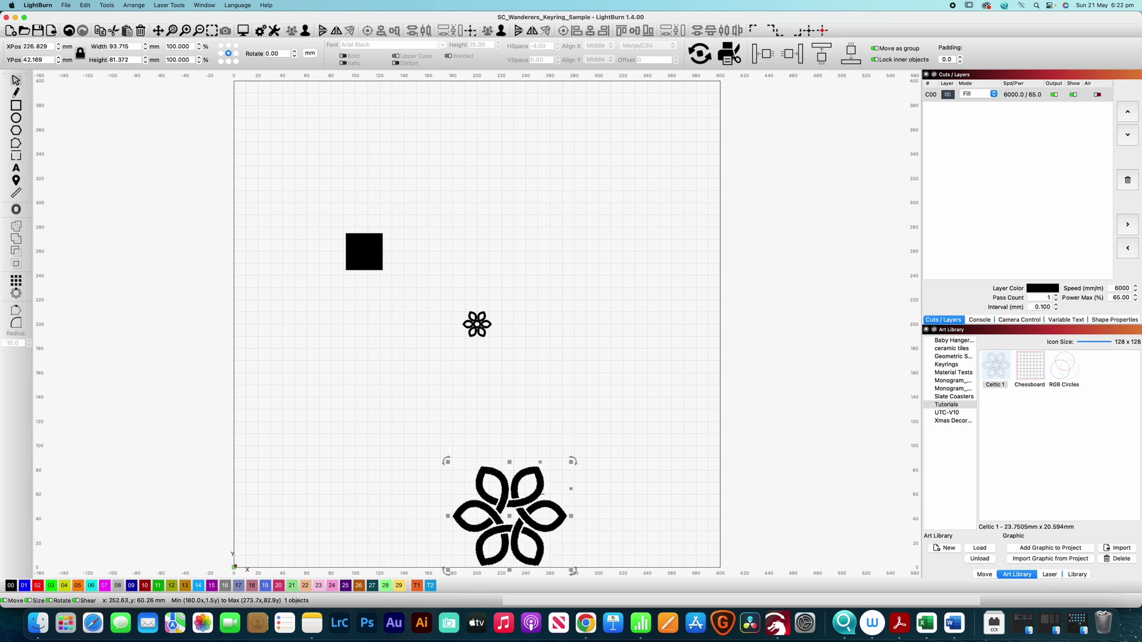
pyautogui.press('Delete')
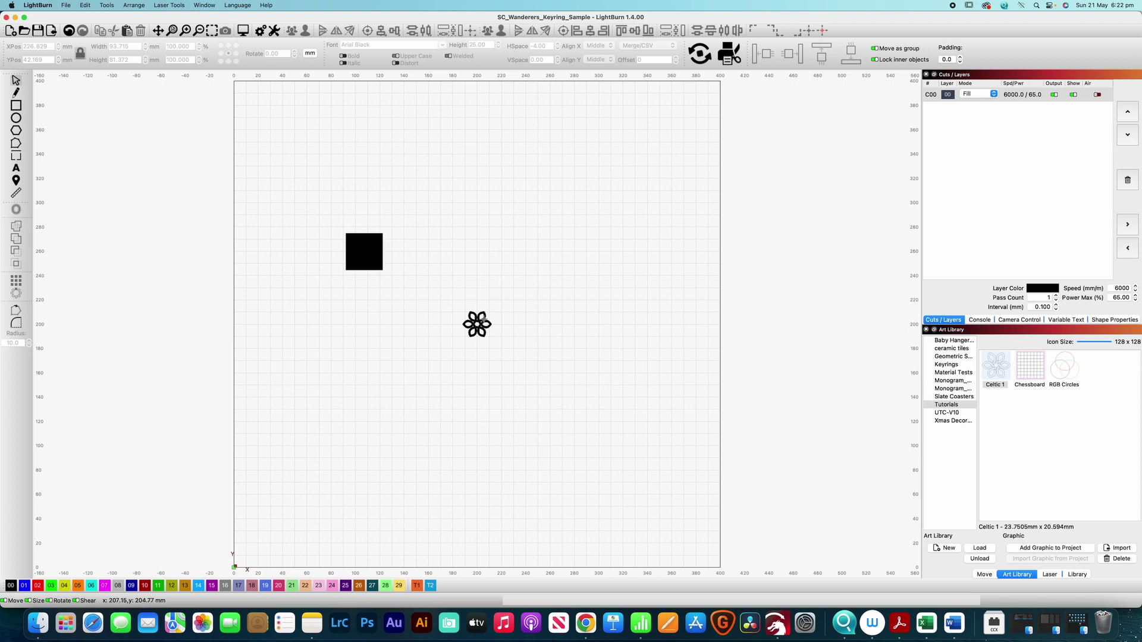
pyautogui.moveTo(481, 323); pyautogui.dragTo(410, 250)
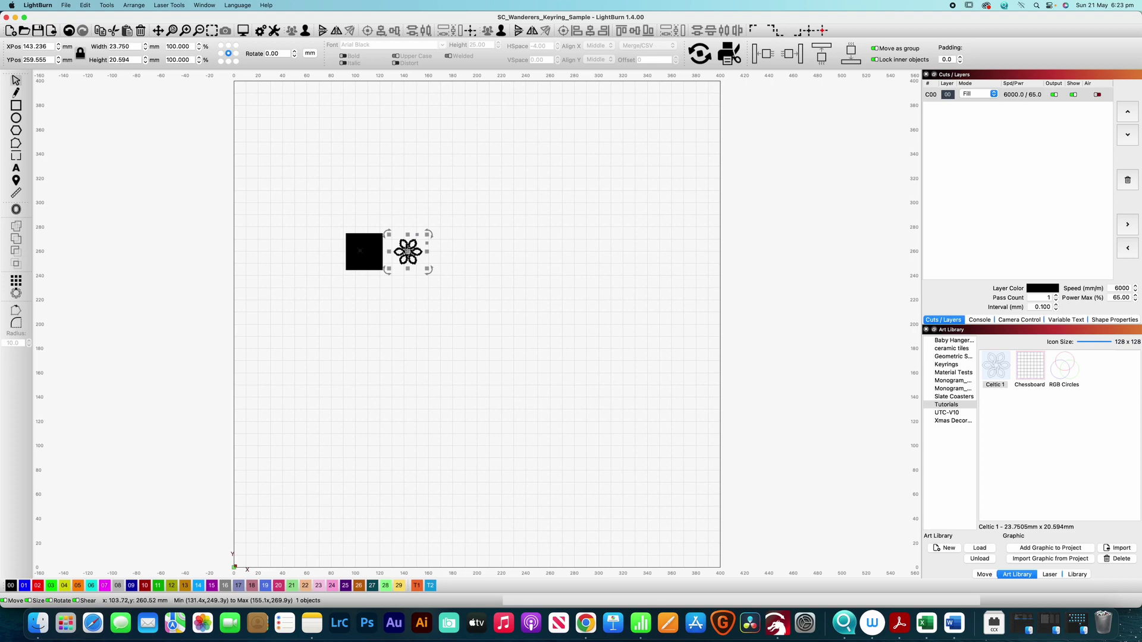
# Centre-align the Celtic 1 knot on the black square and group them into one 30 × 30 mm tile.
pyautogui.keyDown('shift'); pyautogui.click(362, 237); pyautogui.keyUp('shift')
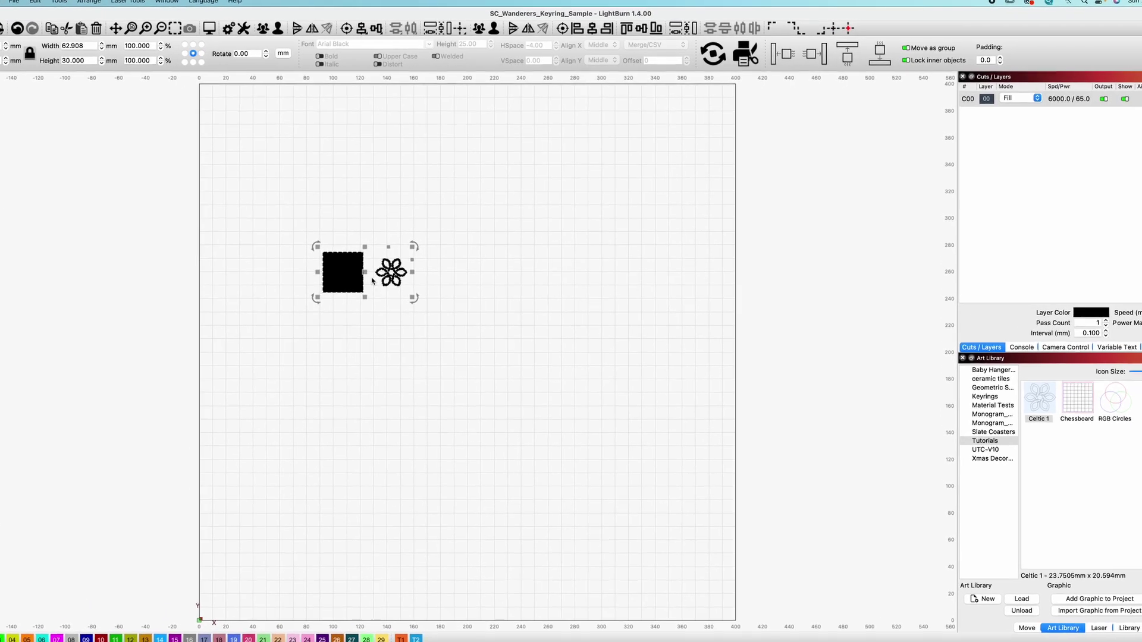
pyautogui.click(563, 27)
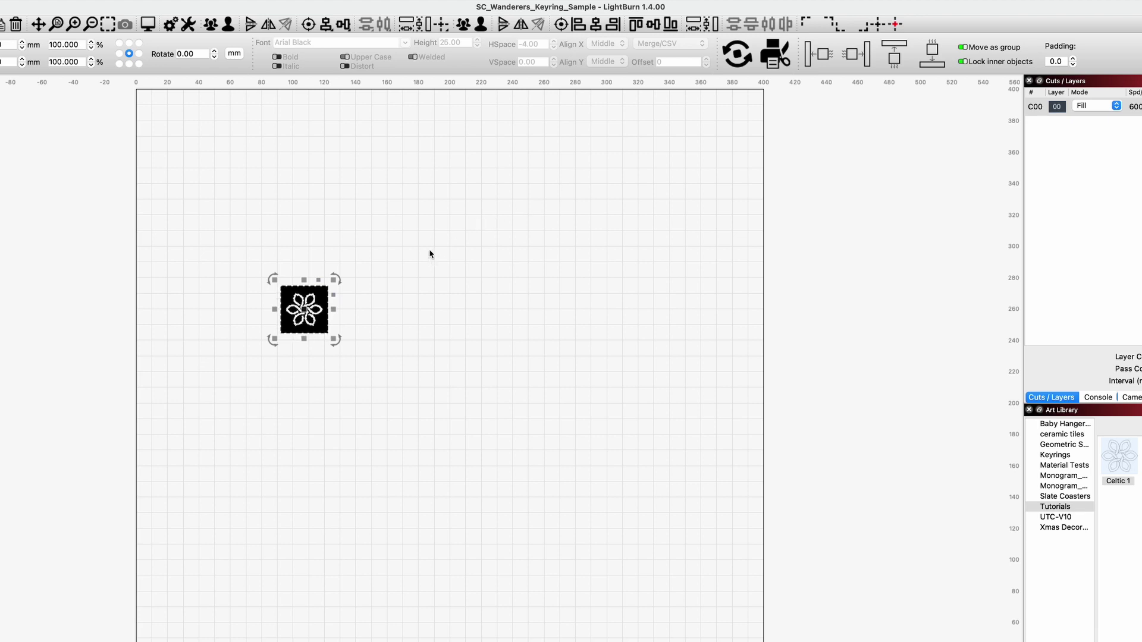
pyautogui.click(390, 293)
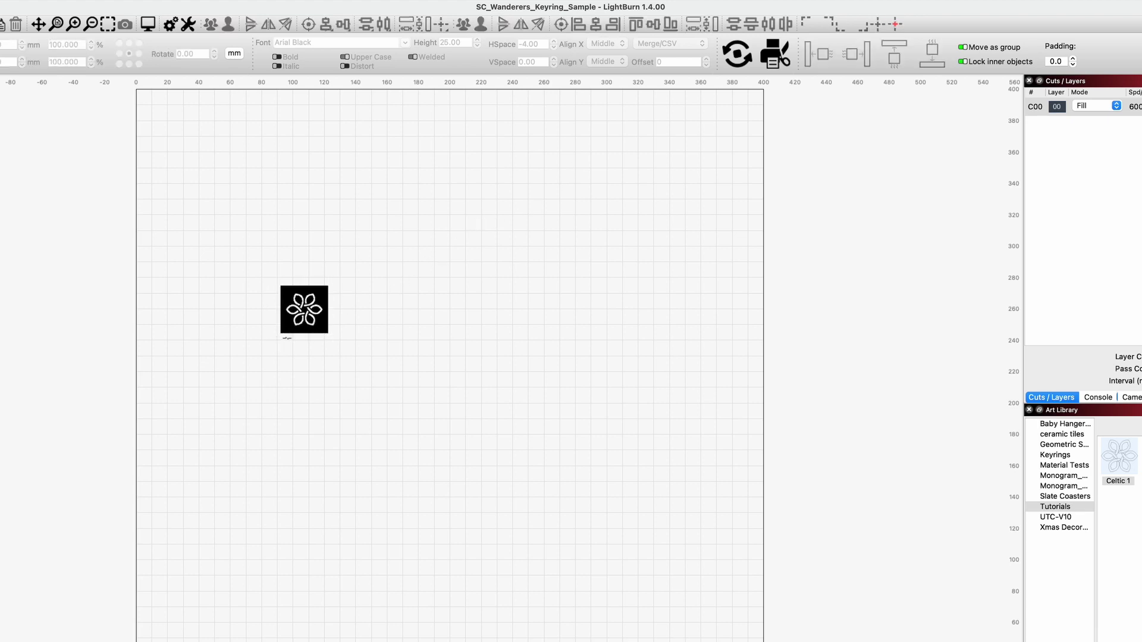
pyautogui.moveTo(332, 359); pyautogui.dragTo(266, 275)
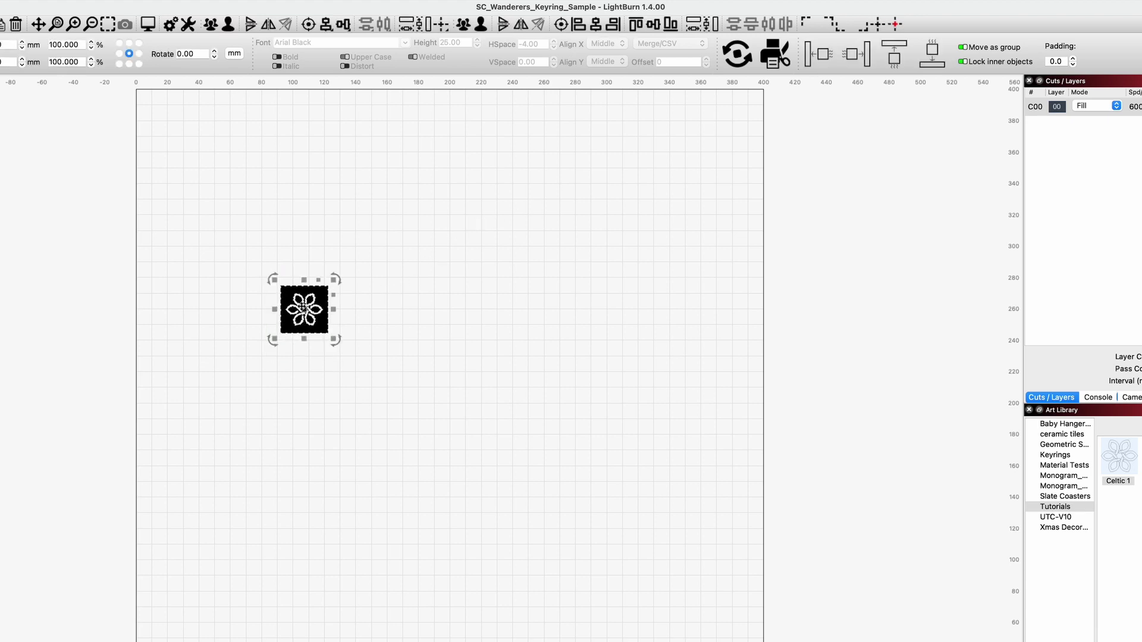
pyautogui.rightClick(305, 310)
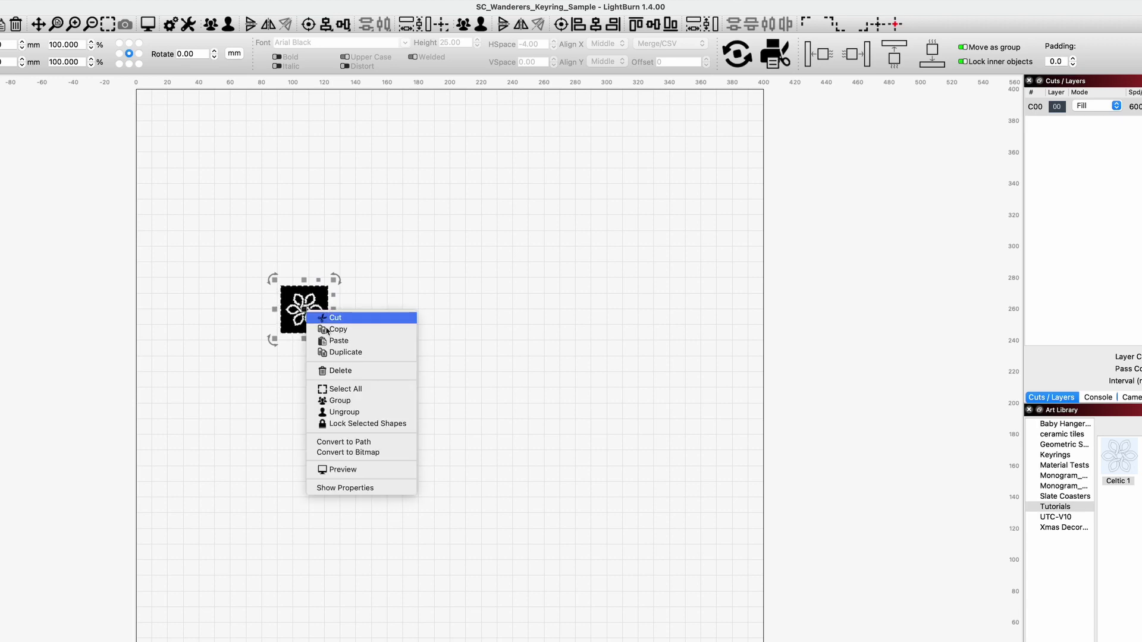
pyautogui.click(340, 400)
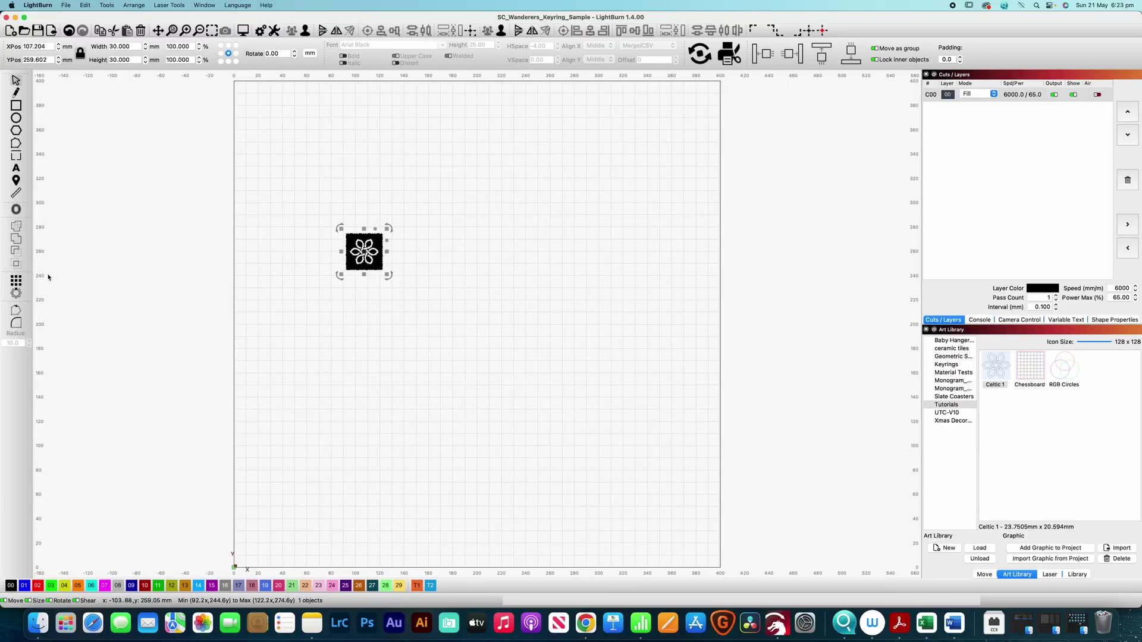
# Array the knot tile into 4 columns by 8 half-shifted rows, forming a 240 × 240 mm board of 32 tiles.
pyautogui.click(16, 280)
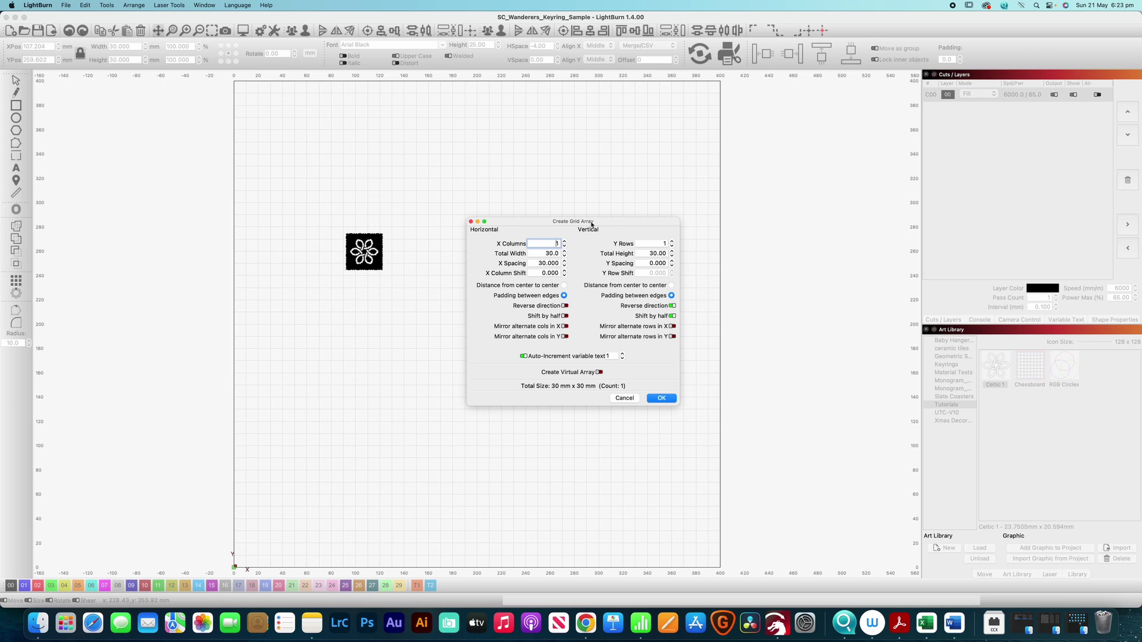
pyautogui.moveTo(588, 222); pyautogui.dragTo(862, 212)
pyautogui.click(838, 233)
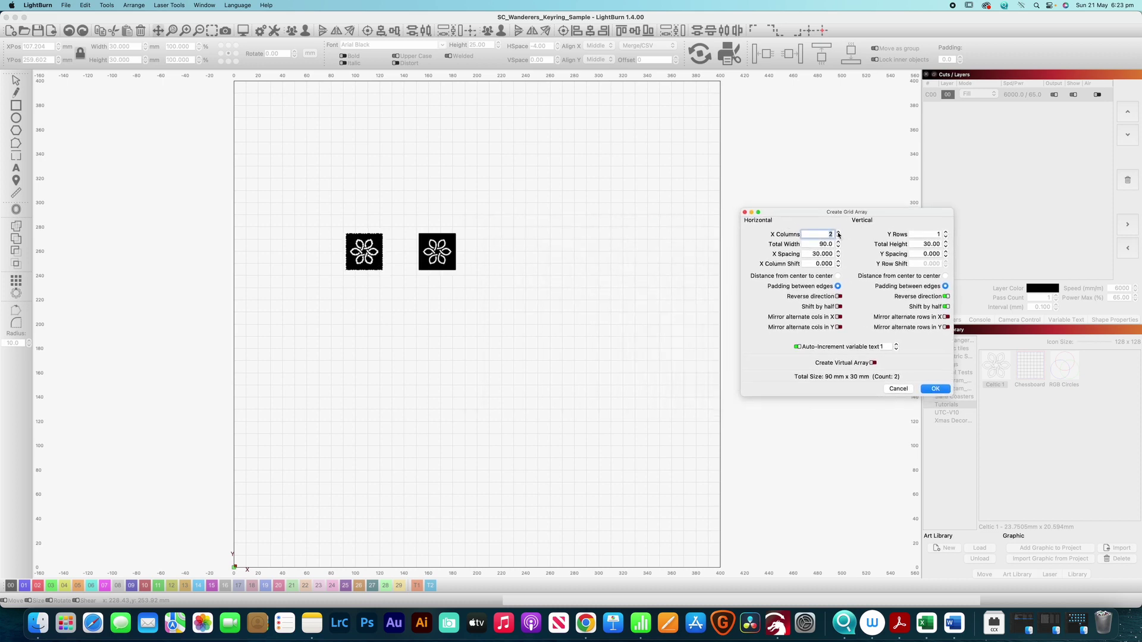
pyautogui.click(838, 233)
pyautogui.click(839, 233)
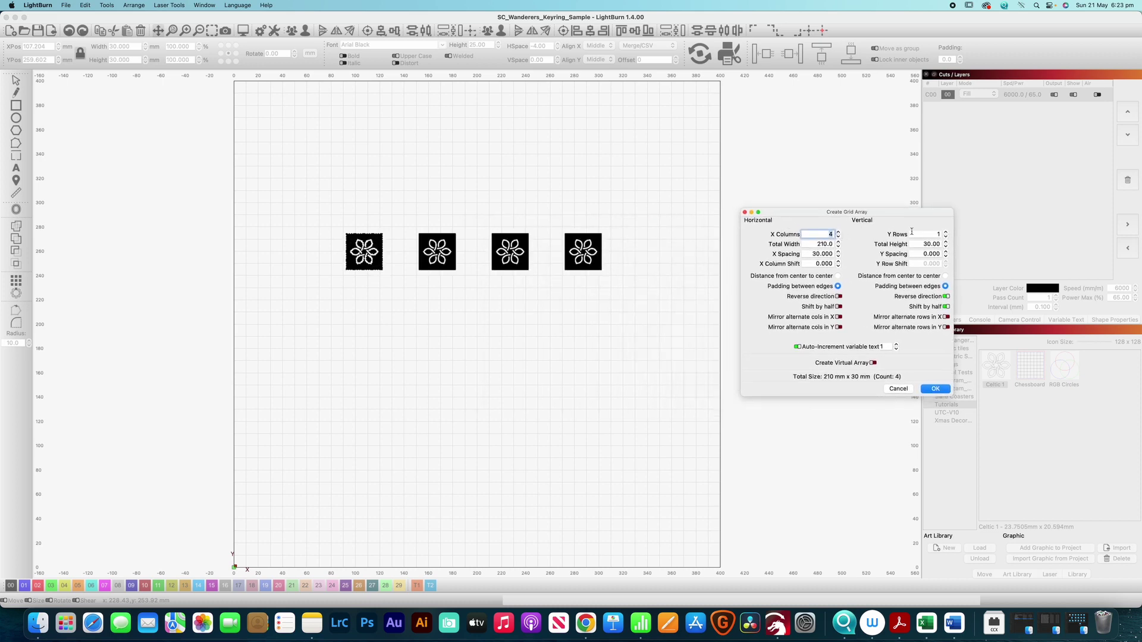
pyautogui.click(945, 232)
pyautogui.click(946, 232)
pyautogui.click(945, 233)
pyautogui.click(946, 233)
pyautogui.click(946, 232)
pyautogui.click(946, 233)
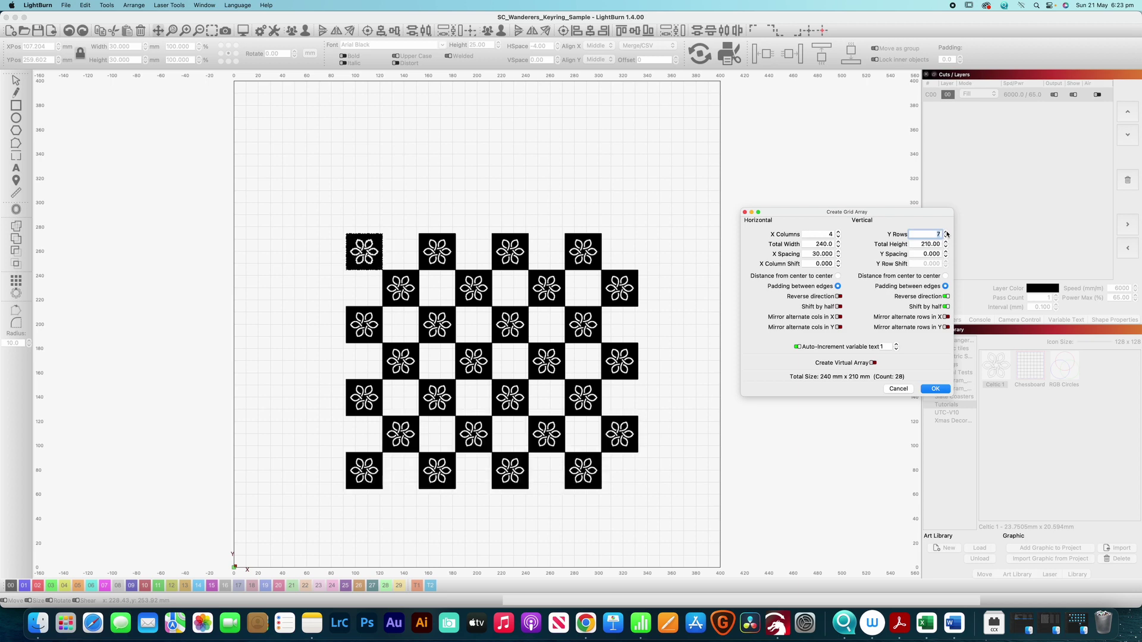
pyautogui.click(946, 232)
pyautogui.click(937, 389)
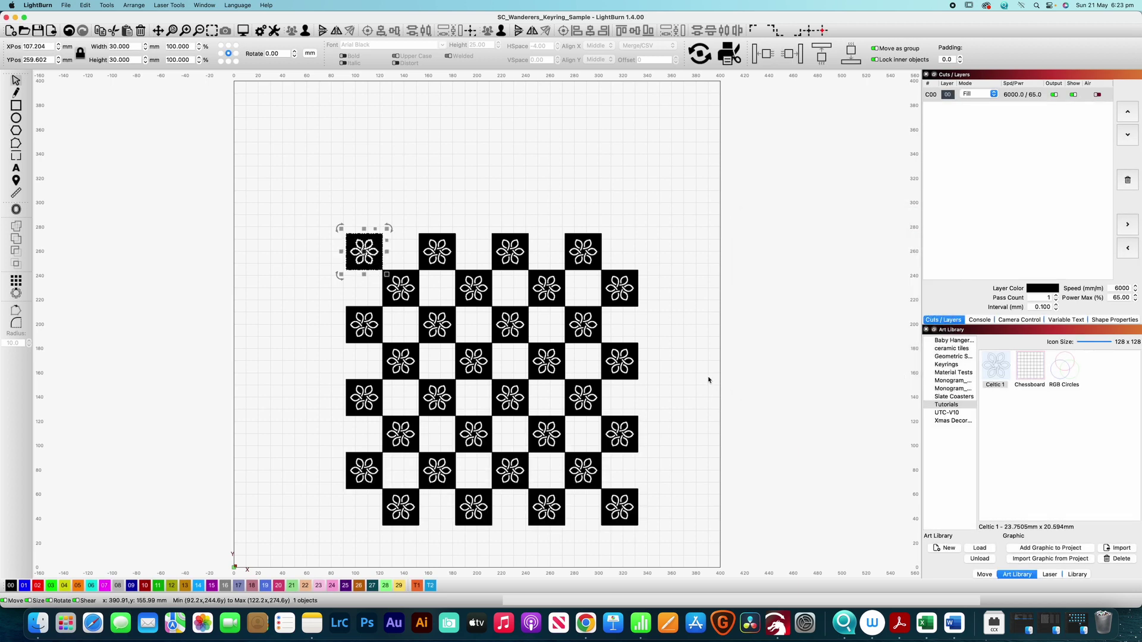
pyautogui.click(684, 357)
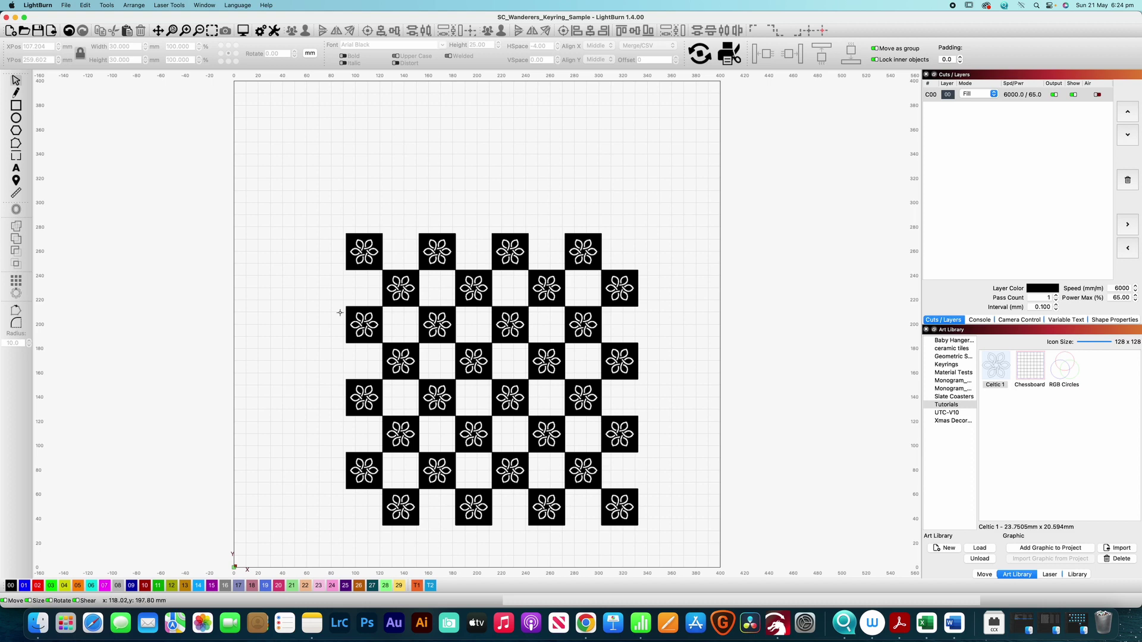
# Draw a 240 mm rectangle around the checkerboard on blue layer C01.
pyautogui.click(16, 105)
pyautogui.moveTo(345, 234); pyautogui.dragTo(639, 526)
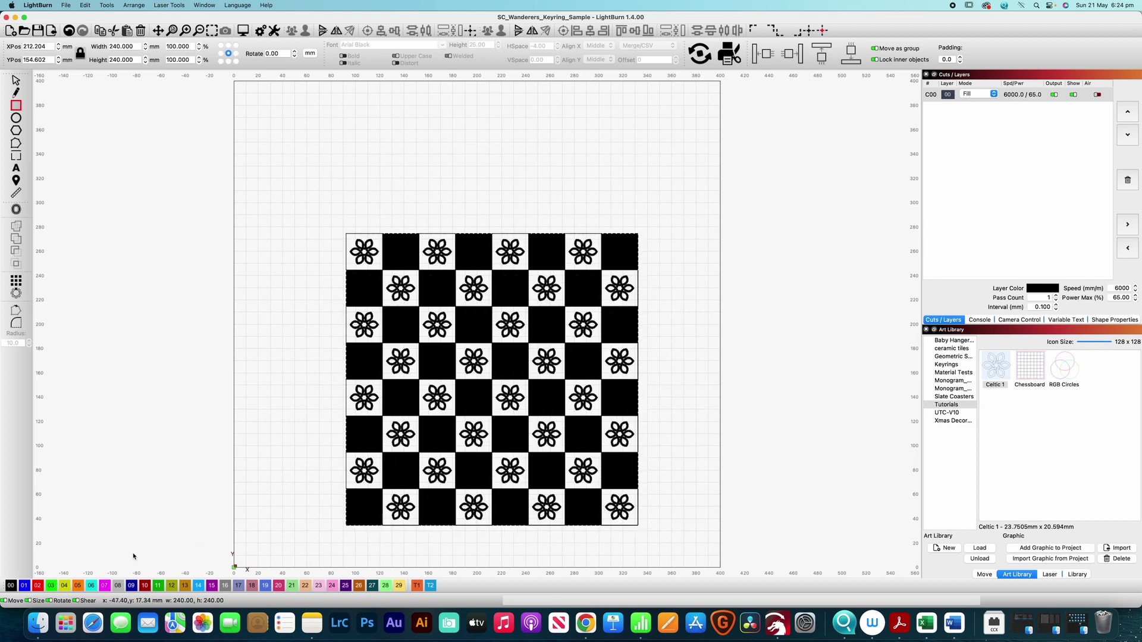
pyautogui.click(24, 586)
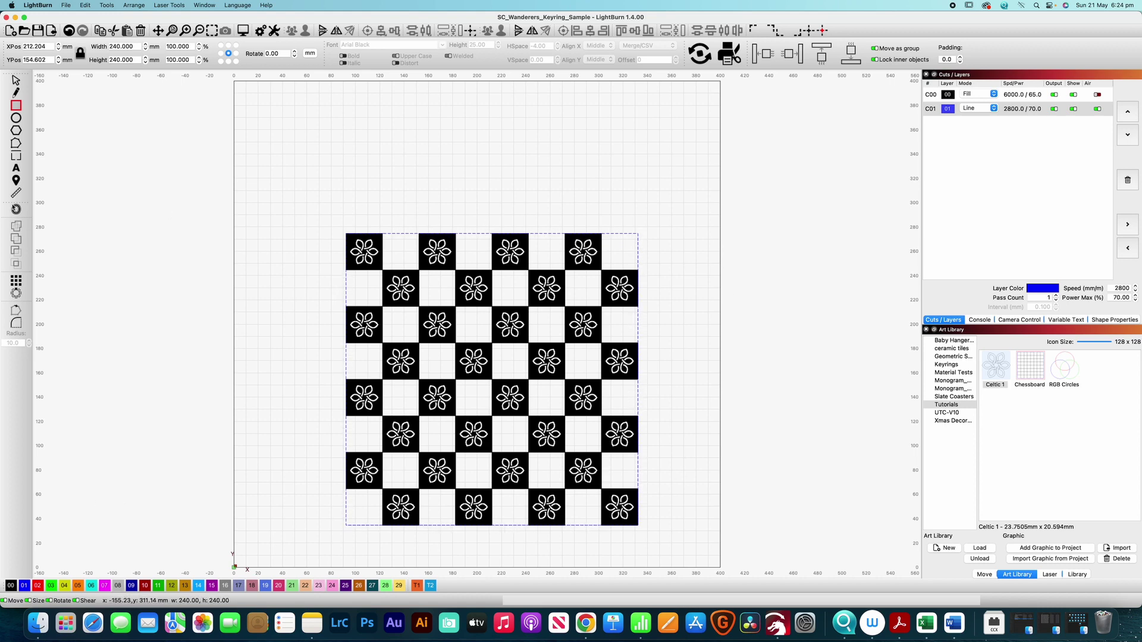
# Offset the border 20 mm outward and put the new outline on red cut layer C02.
pyautogui.click(16, 209)
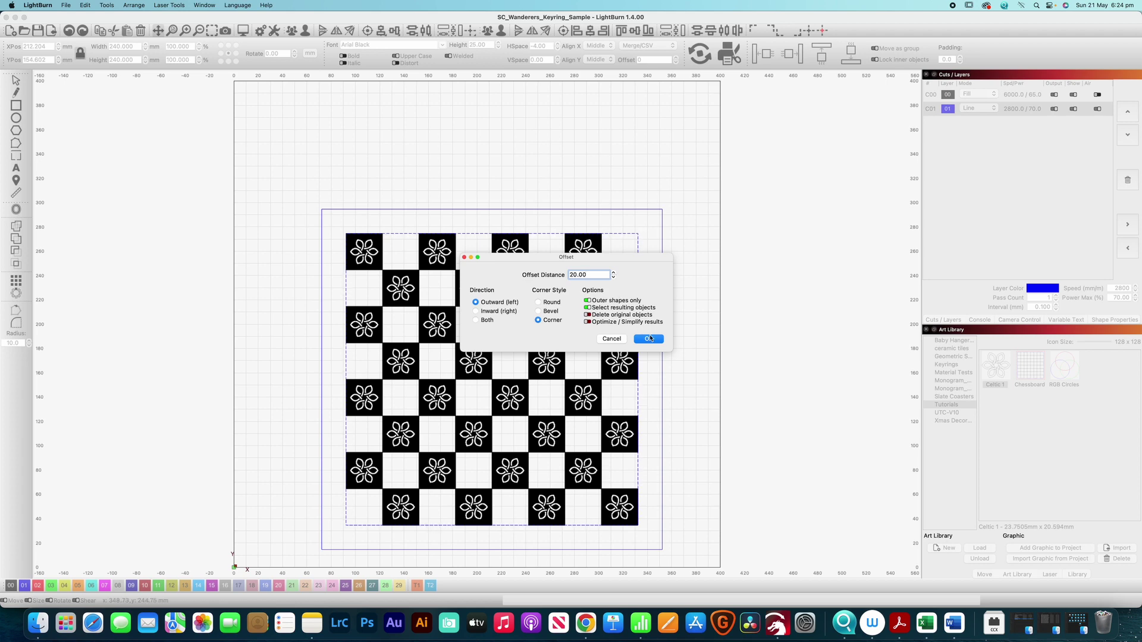
pyautogui.click(651, 338)
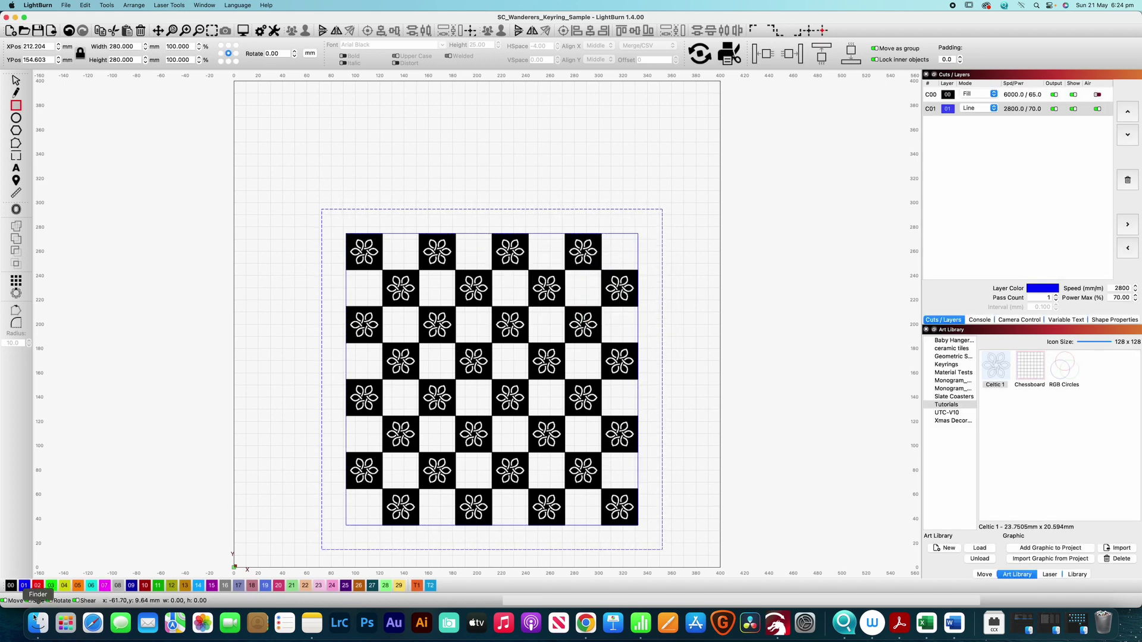
pyautogui.click(38, 586)
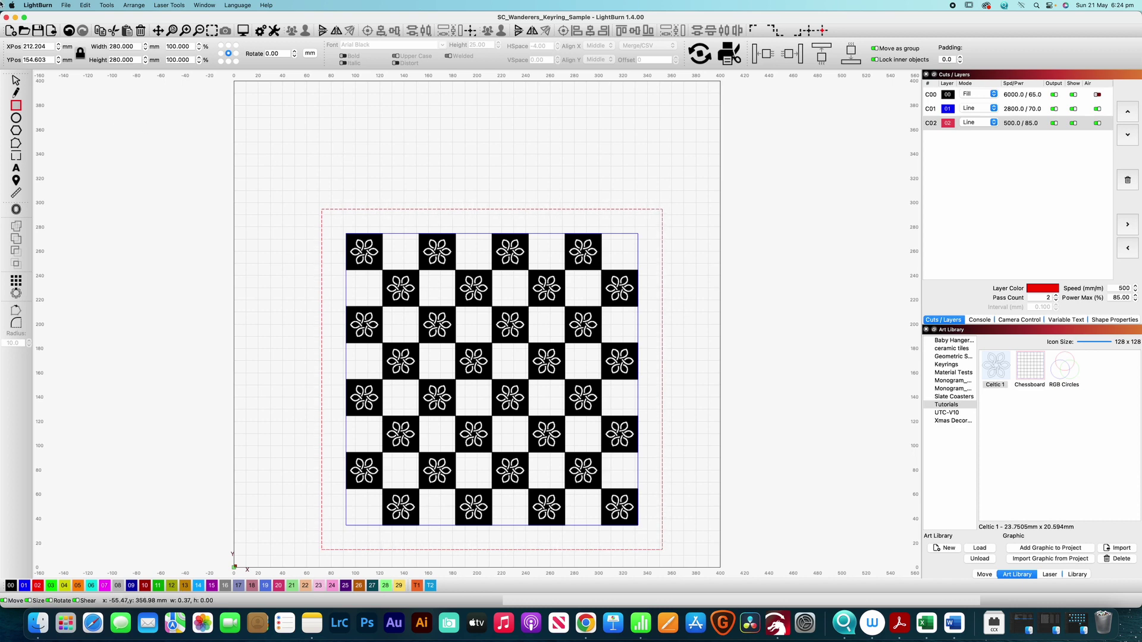
pyautogui.click(15, 79)
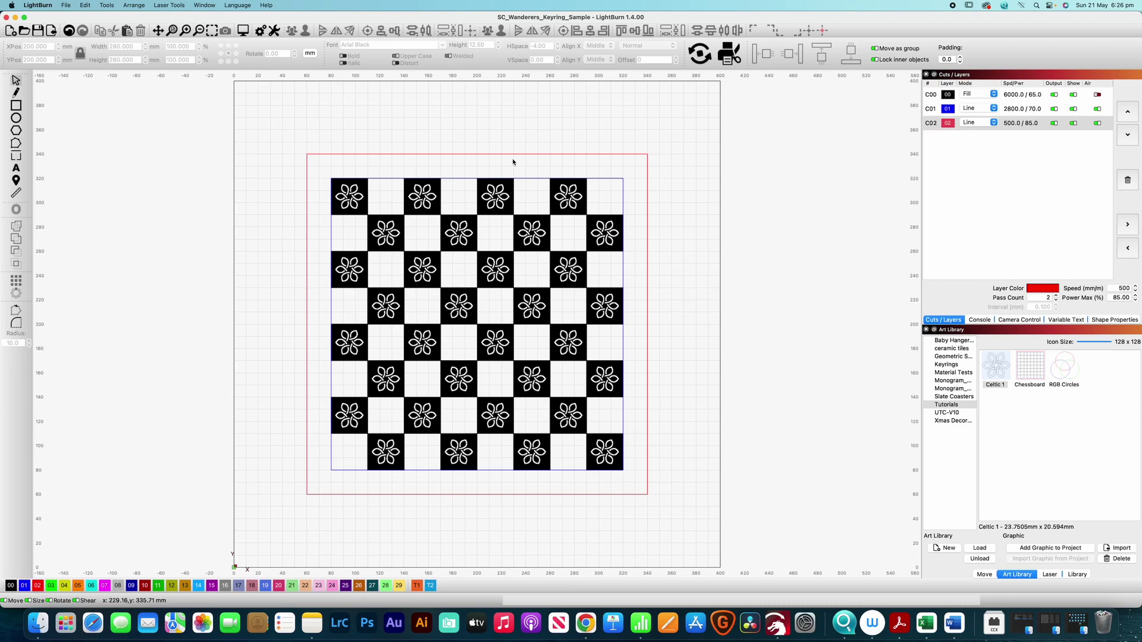
# Open Create Grid Array for the top-left 30 × 30 mm knot tile.
pyautogui.click(349, 196)
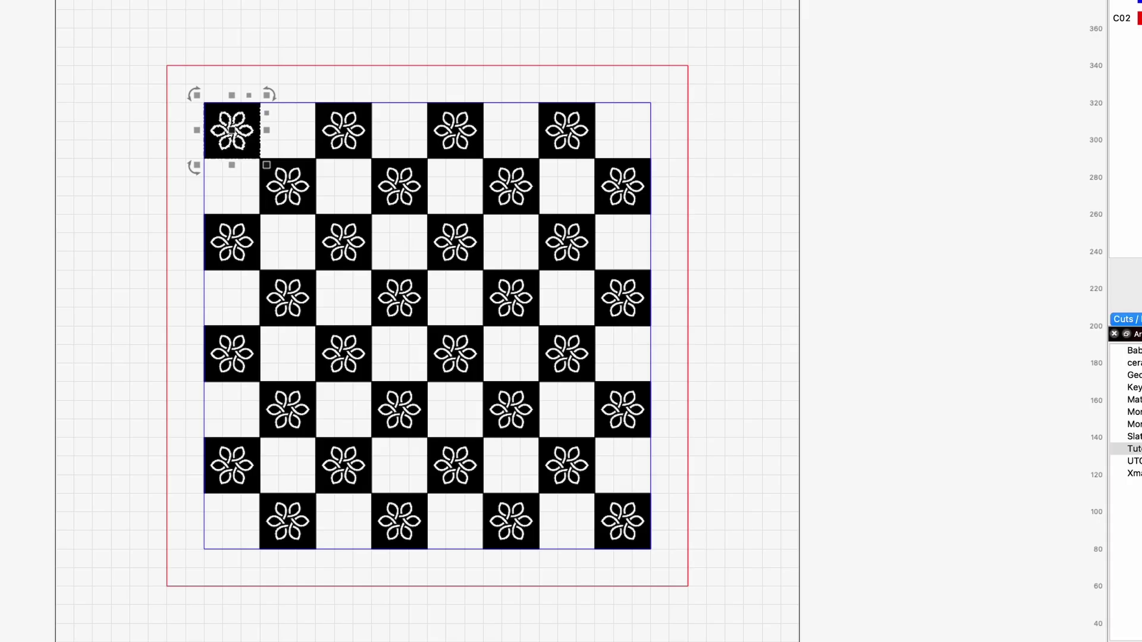
pyautogui.click(16, 280)
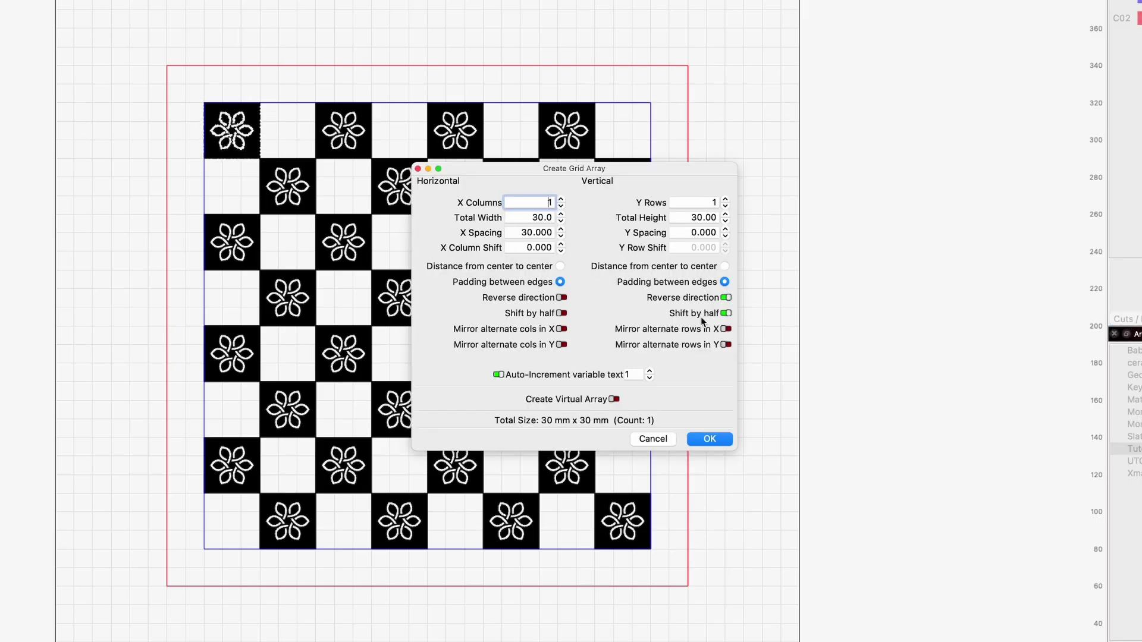